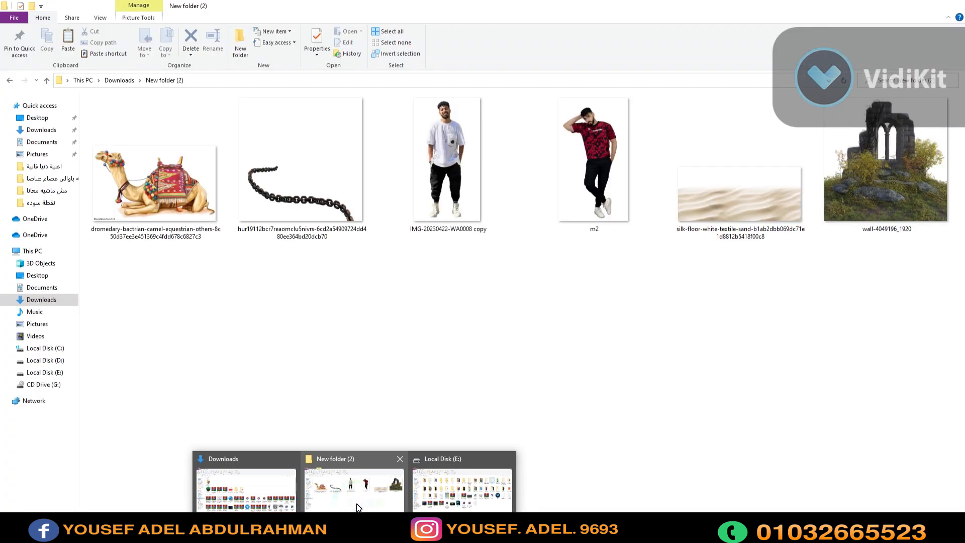
Place the silk-floor-white-textile-sand image in the Untitled-1 document in Photoshop and lower it past the canvas's bottom edge
{"action": "left_click", "coordinate": [889, 199]}
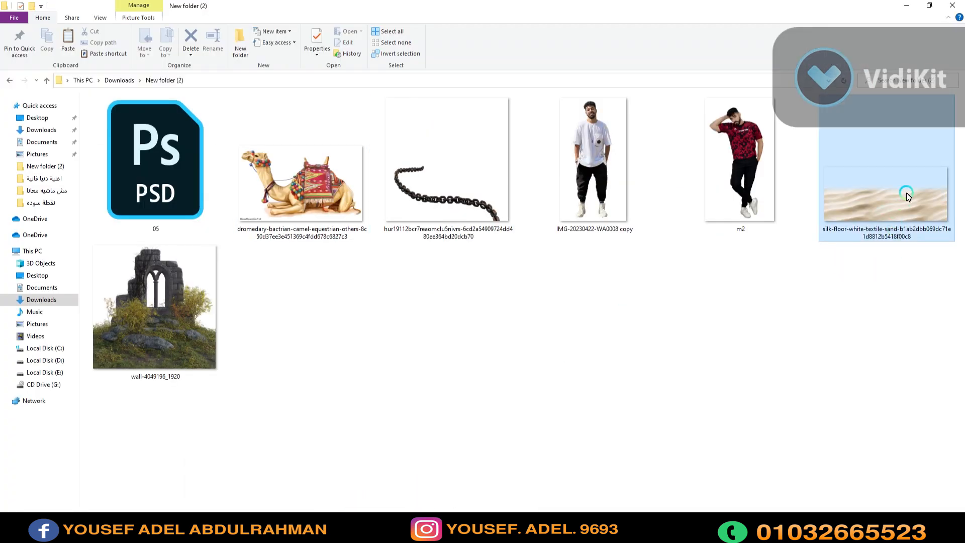
{"action": "left_click_drag", "start_coordinate": [876, 198], "coordinate": [394, 352]}
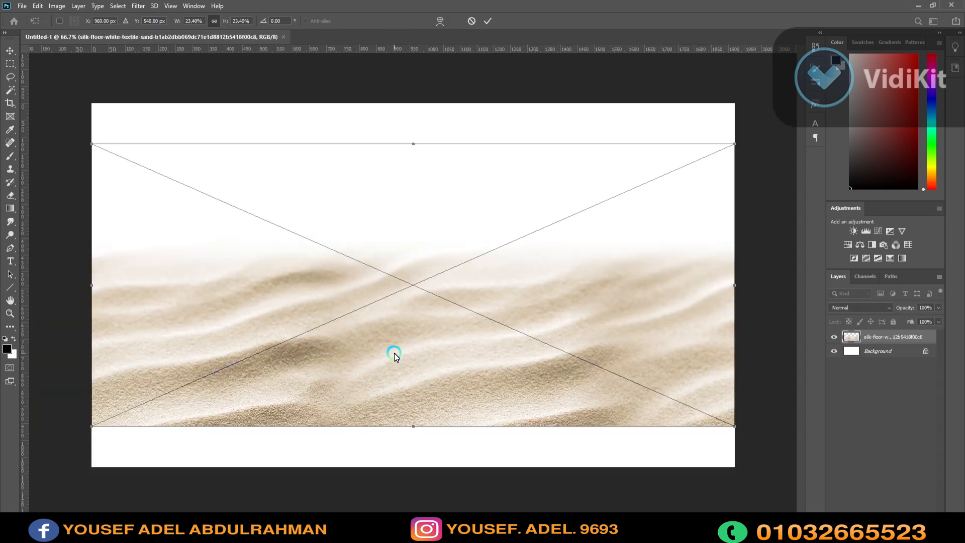
{"action": "left_click_drag", "start_coordinate": [426, 408], "coordinate": [417, 411]}
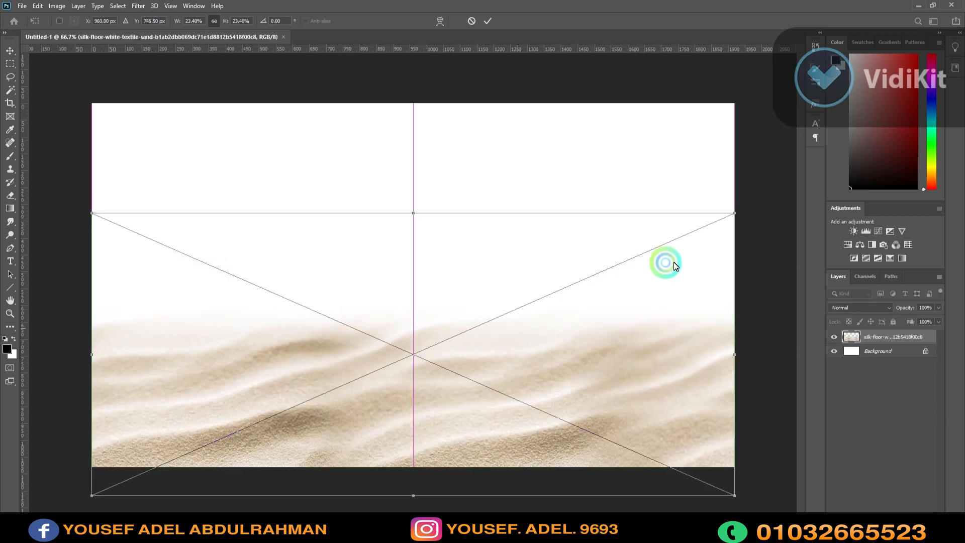
Resize and stretch the sand image so it spans the full canvas width along the bottom, and apply the transform
{"action": "left_click_drag", "start_coordinate": [741, 213], "coordinate": [551, 360]}
{"action": "left_click_drag", "start_coordinate": [442, 427], "coordinate": [513, 379]}
{"action": "left_click_drag", "start_coordinate": [166, 358], "coordinate": [91, 363]}
{"action": "left_click_drag", "start_coordinate": [340, 448], "coordinate": [342, 467]}
{"action": "left_click_drag", "start_coordinate": [603, 362], "coordinate": [735, 361]}
{"action": "left_click_drag", "start_coordinate": [414, 257], "coordinate": [424, 281]}
{"action": "key", "text": "Return"}
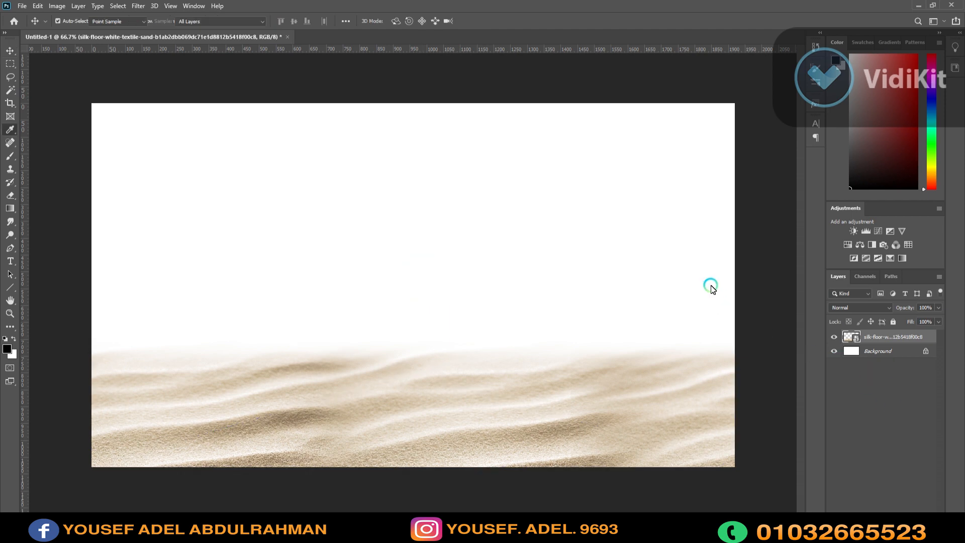
Reduce the sand layer's saturation to -100 and set its opacity to 47%
{"action": "key", "text": "ctrl+u"}
{"action": "left_click_drag", "start_coordinate": [425, 187], "coordinate": [378, 195]}
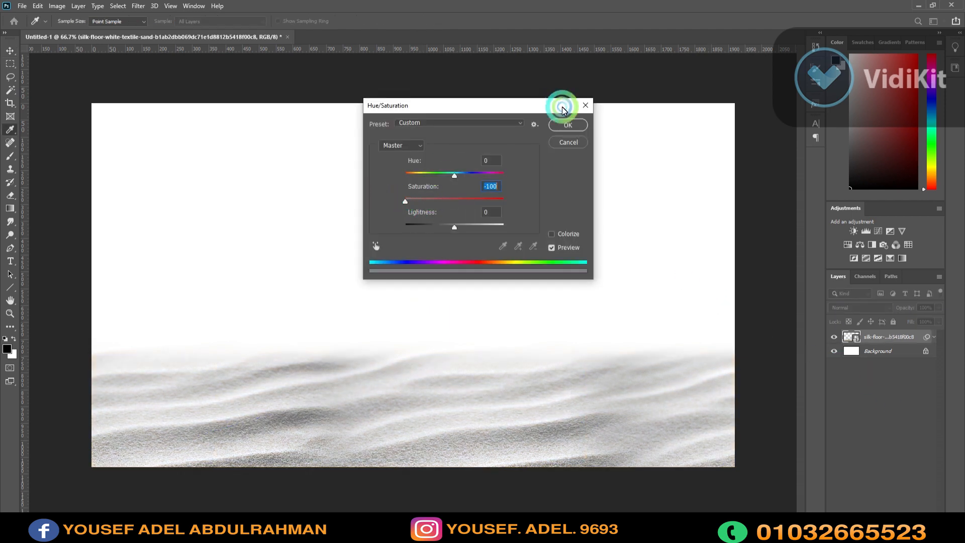
{"action": "left_click", "coordinate": [568, 124]}
{"action": "left_click_drag", "start_coordinate": [907, 309], "coordinate": [877, 312]}
Place the dromedary camel image from New folder (2) in the Photoshop document
{"action": "left_click", "coordinate": [355, 530]}
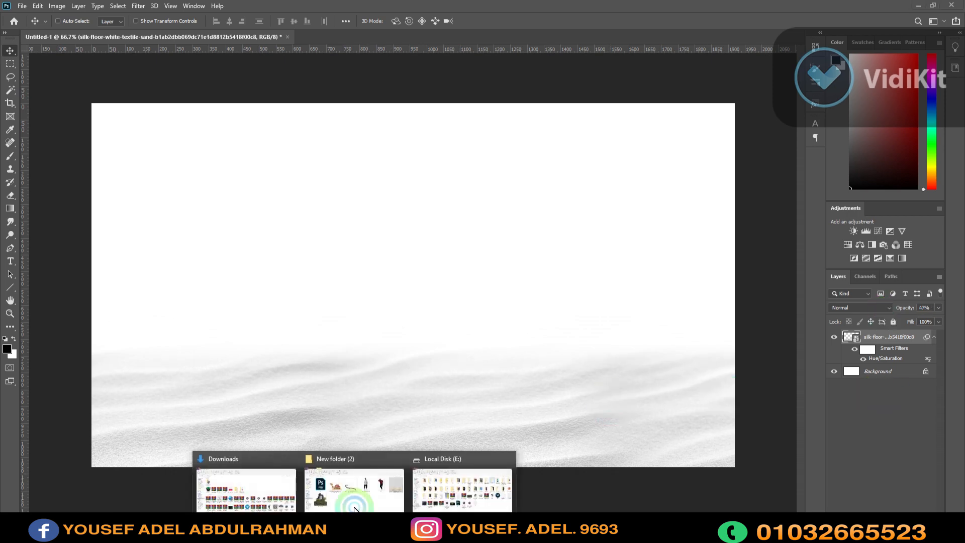
{"action": "left_click", "coordinate": [355, 507]}
{"action": "left_click_drag", "start_coordinate": [322, 171], "coordinate": [372, 378]}
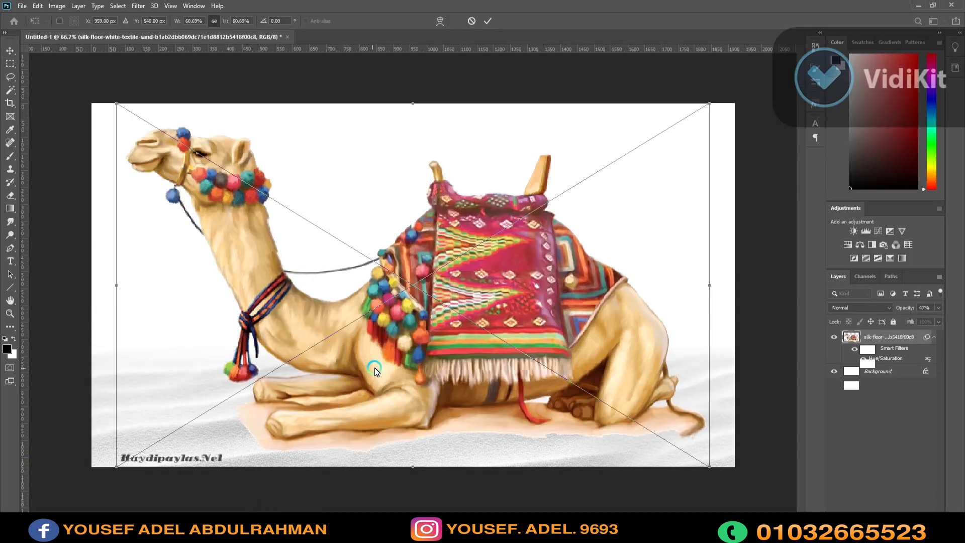
Scale the camel to about 42% and position it near the middle of the canvas, resting on the sand
{"action": "left_click_drag", "start_coordinate": [728, 467], "coordinate": [535, 363]}
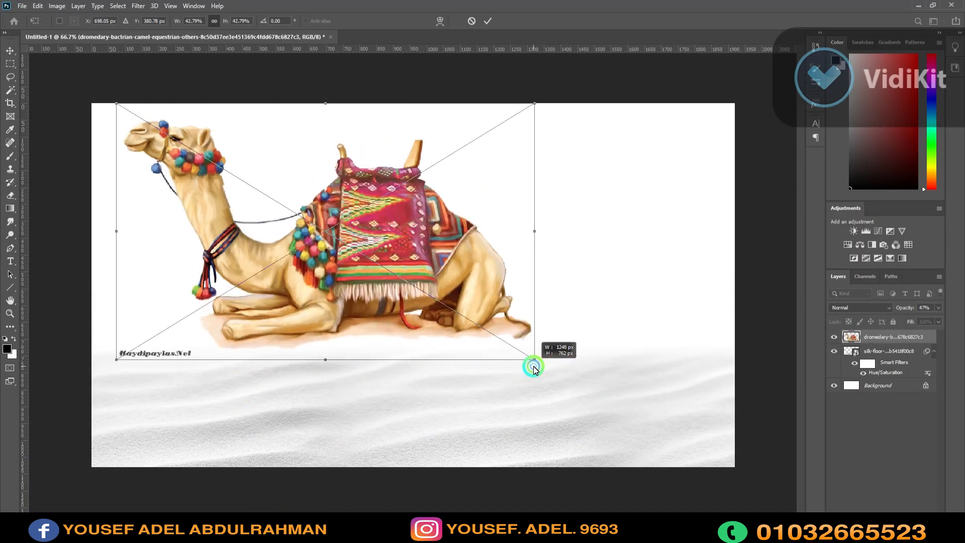
{"action": "left_click_drag", "start_coordinate": [408, 295], "coordinate": [526, 324]}
{"action": "left_click_drag", "start_coordinate": [657, 399], "coordinate": [653, 396]}
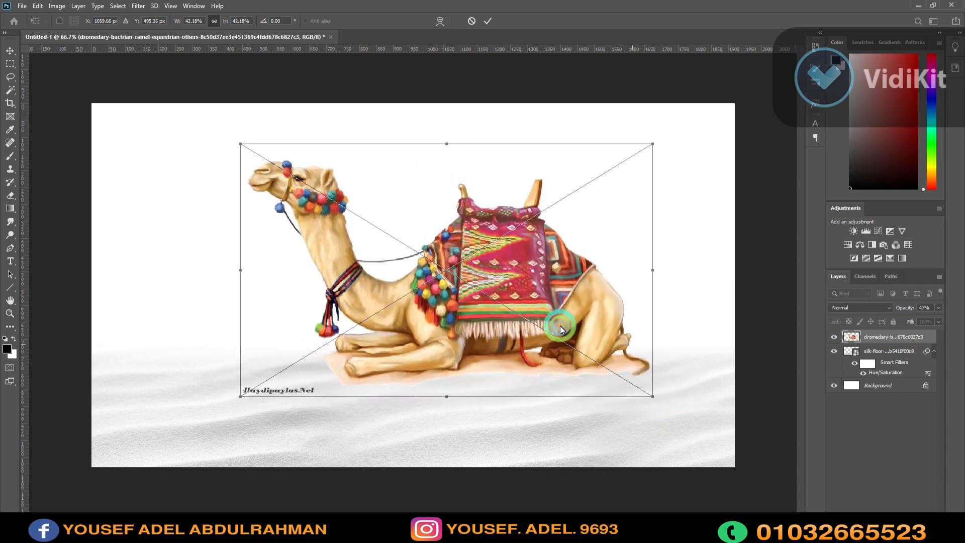
{"action": "left_click_drag", "start_coordinate": [559, 326], "coordinate": [560, 324]}
{"action": "key", "text": "Return"}
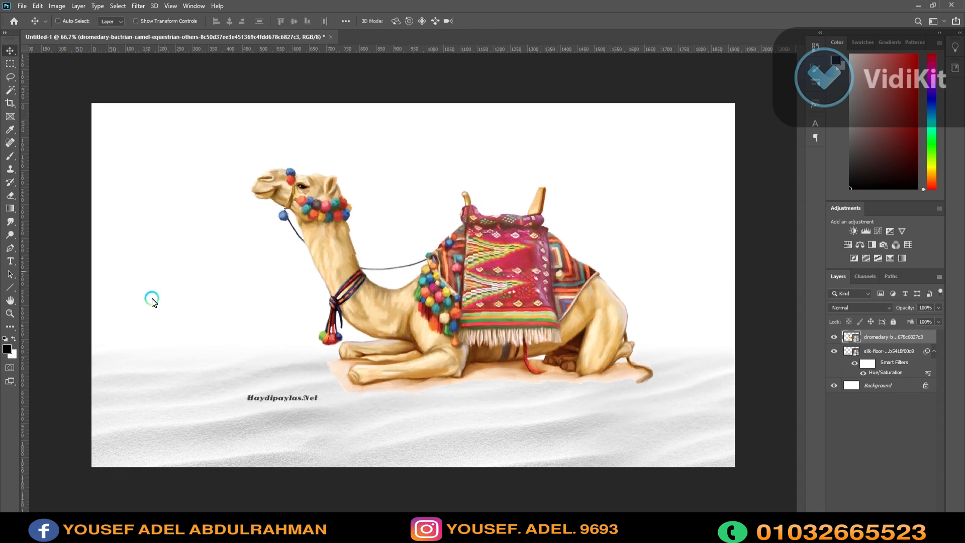
{"action": "key", "text": "shift+Up"}
{"action": "key", "text": "Right"}
{"action": "key", "text": "Right"}
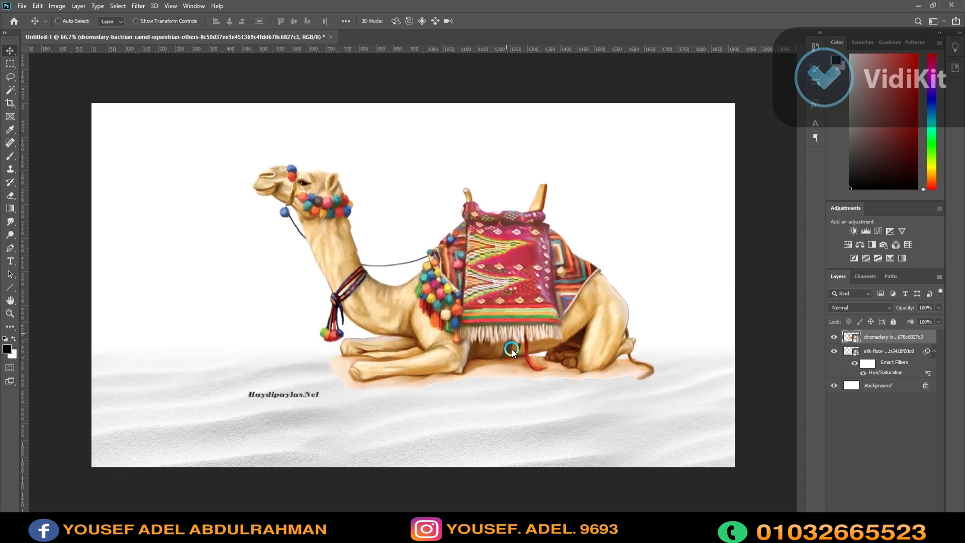
Select the Haydipaylas.Net watermark, merge the camel with a new empty layer, delete the selected text and deselect
{"action": "left_click", "coordinate": [10, 64]}
{"action": "left_click_drag", "start_coordinate": [333, 382], "coordinate": [236, 424]}
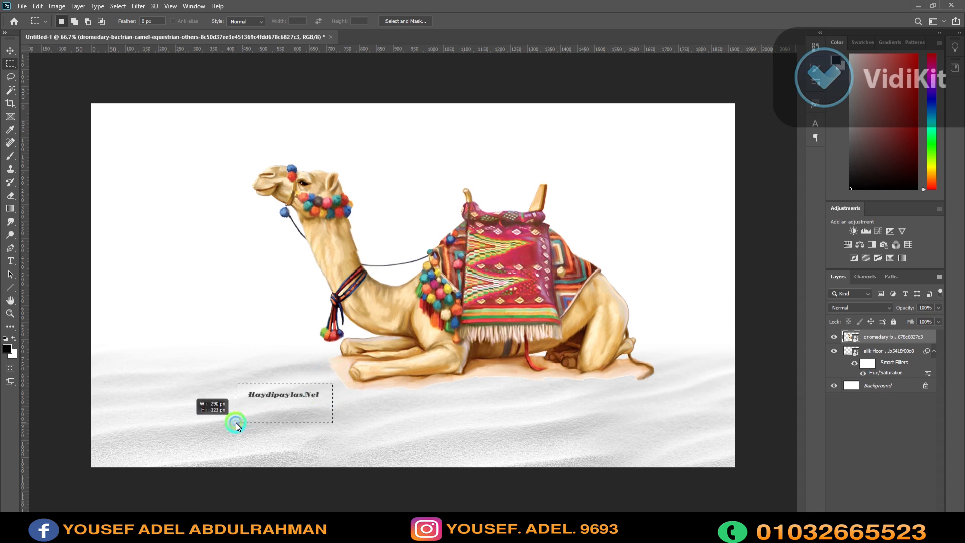
{"action": "left_click", "coordinate": [10, 195]}
{"action": "left_click", "coordinate": [455, 283]}
{"action": "left_click", "coordinate": [476, 201]}
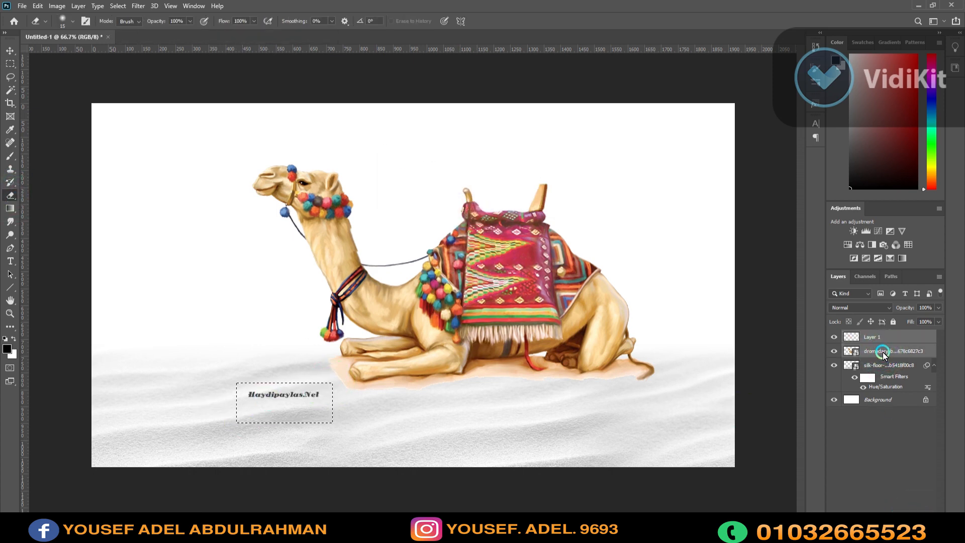
{"action": "key", "text": "Delete"}
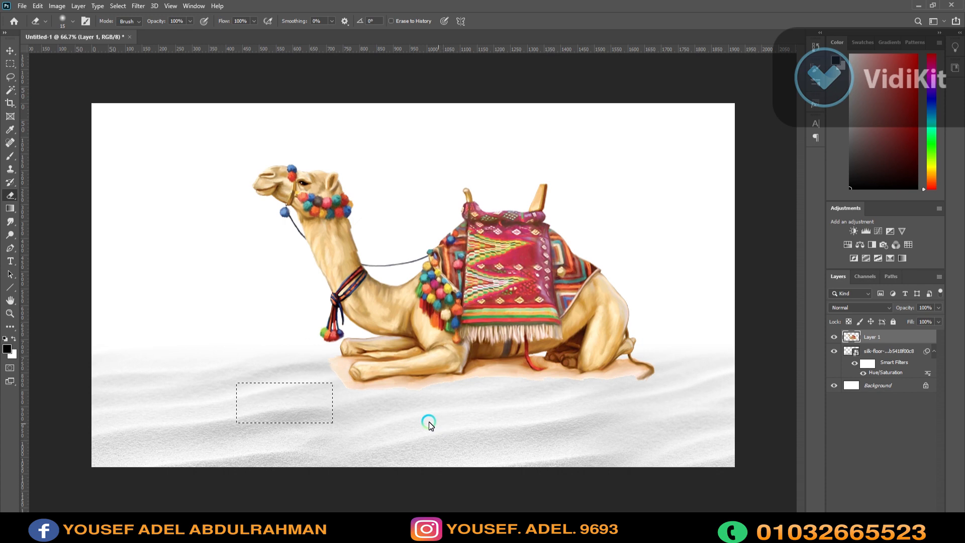
{"action": "key", "text": "ctrl+d"}
Duplicate the camel layer and reduce the copy's saturation to -100
{"action": "left_click", "coordinate": [6, 49]}
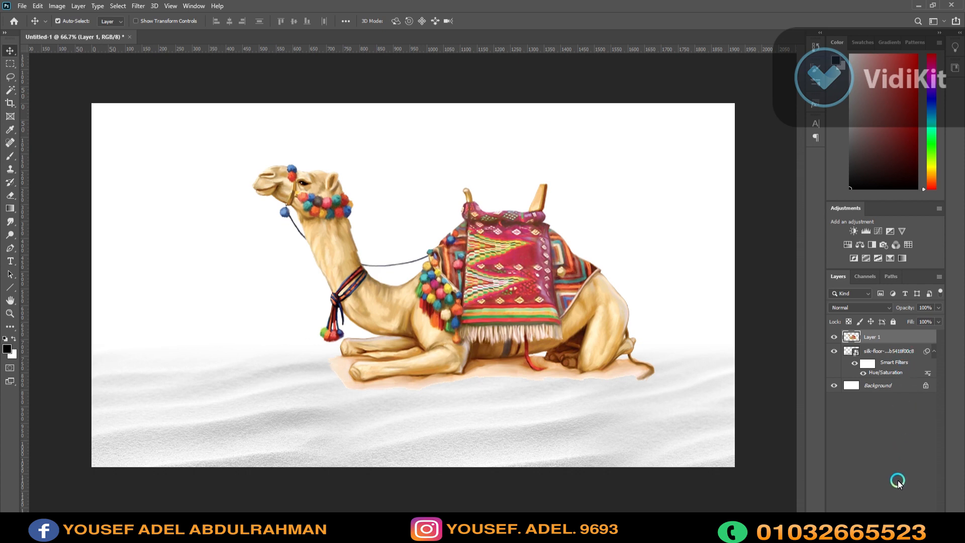
{"action": "key", "text": "ctrl+j"}
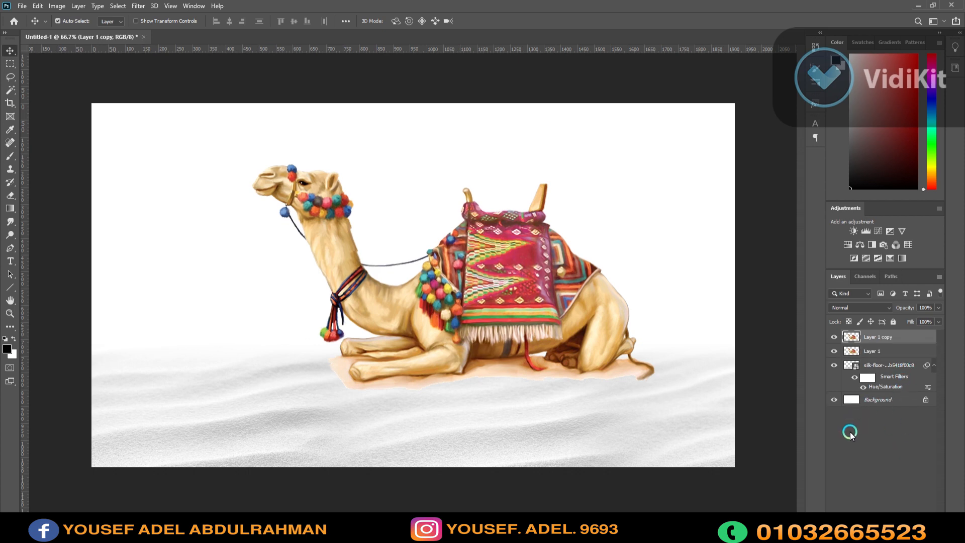
{"action": "key", "text": "ctrl+u"}
{"action": "left_click_drag", "start_coordinate": [674, 204], "coordinate": [590, 205]}
{"action": "left_click", "coordinate": [787, 128]}
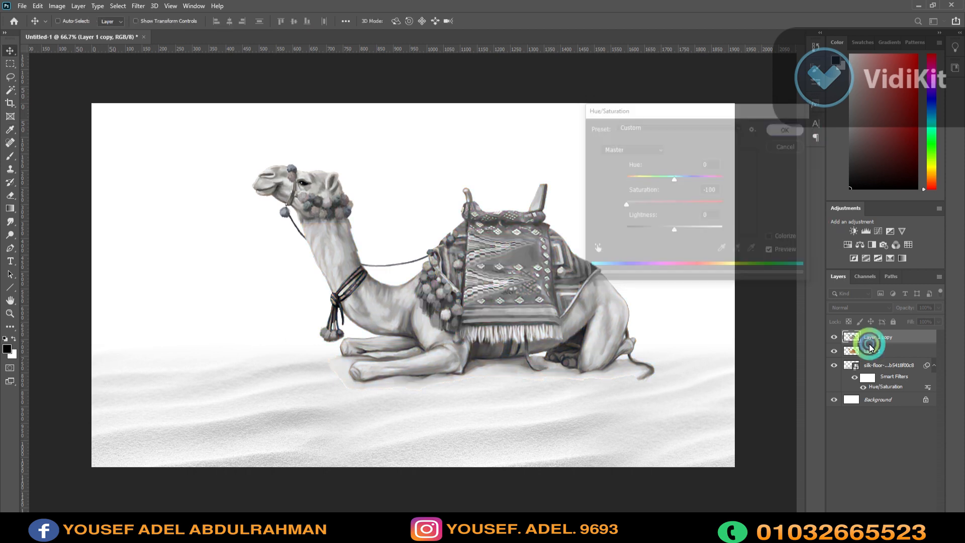
Add a white layer mask to the desaturated camel copy and make the mask active
{"action": "left_click", "coordinate": [870, 513]}
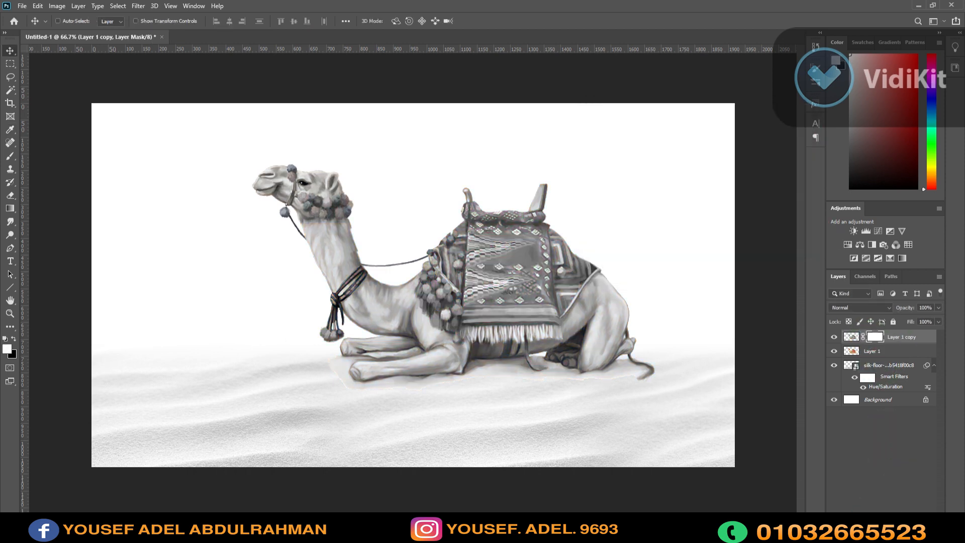
{"action": "key", "text": "ctrl+plus"}
{"action": "key", "text": "ctrl+plus"}
{"action": "key", "text": "ctrl+plus"}
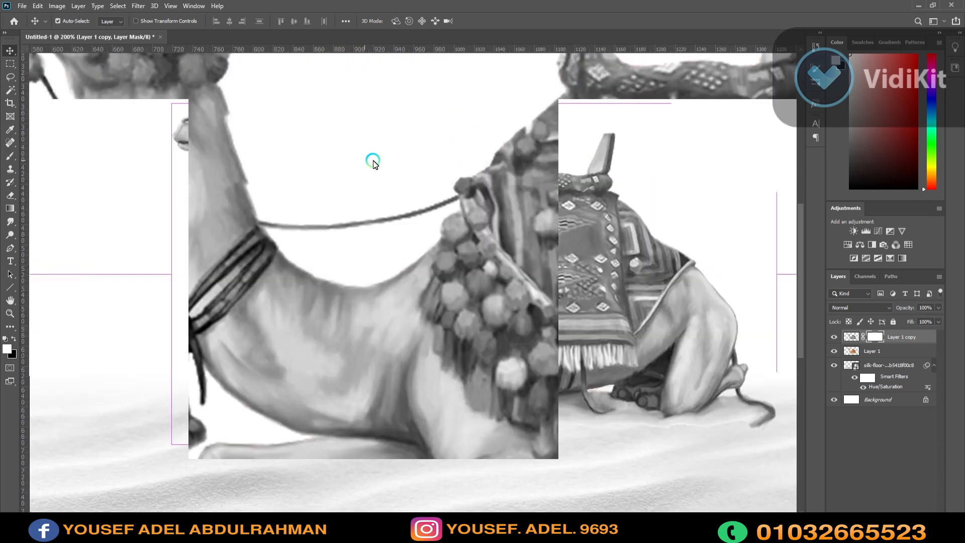
{"action": "left_click", "coordinate": [873, 351]}
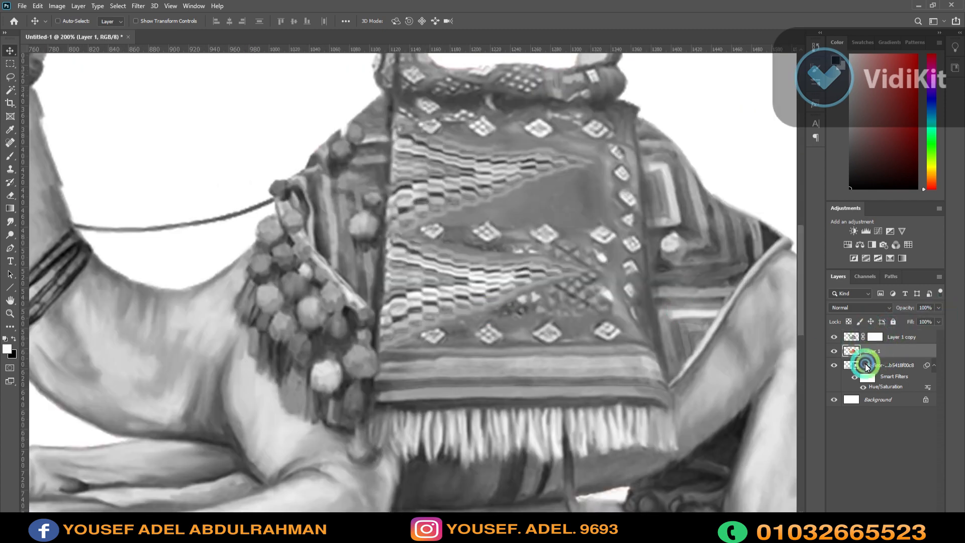
{"action": "left_click", "coordinate": [874, 337]}
Paint black on the copy's mask with a soft brush to reveal the saddle blanket's colours, enlarging the brush to 60 px
{"action": "left_click", "coordinate": [10, 156]}
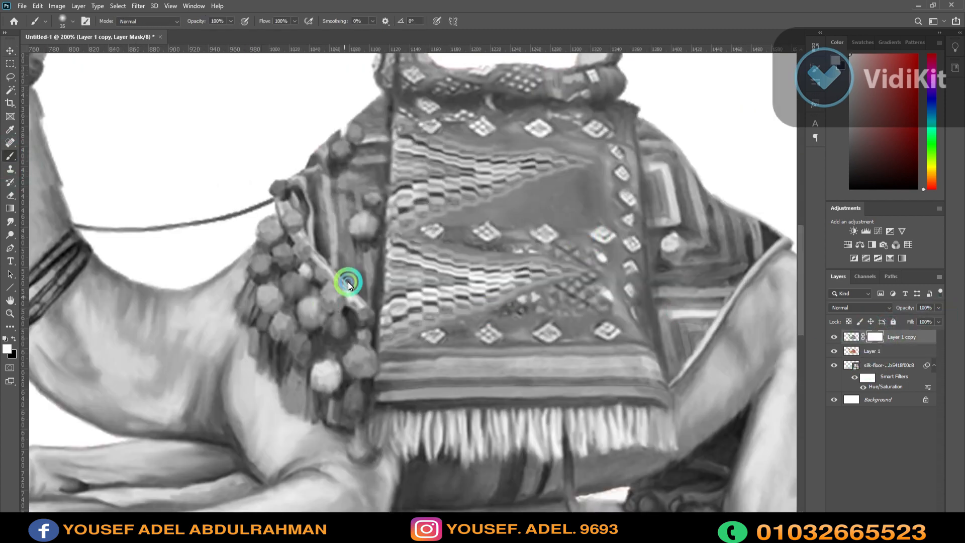
{"action": "left_click", "coordinate": [13, 339]}
{"action": "mouse_move", "coordinate": [432, 266]}
{"action": "left_mouse_down"}
{"action": "mouse_move", "coordinate": [452, 233]}
{"action": "mouse_move", "coordinate": [386, 256]}
{"action": "mouse_move", "coordinate": [397, 277]}
{"action": "mouse_move", "coordinate": [362, 314]}
{"action": "mouse_move", "coordinate": [371, 298]}
{"action": "mouse_move", "coordinate": [418, 348]}
{"action": "left_mouse_up"}
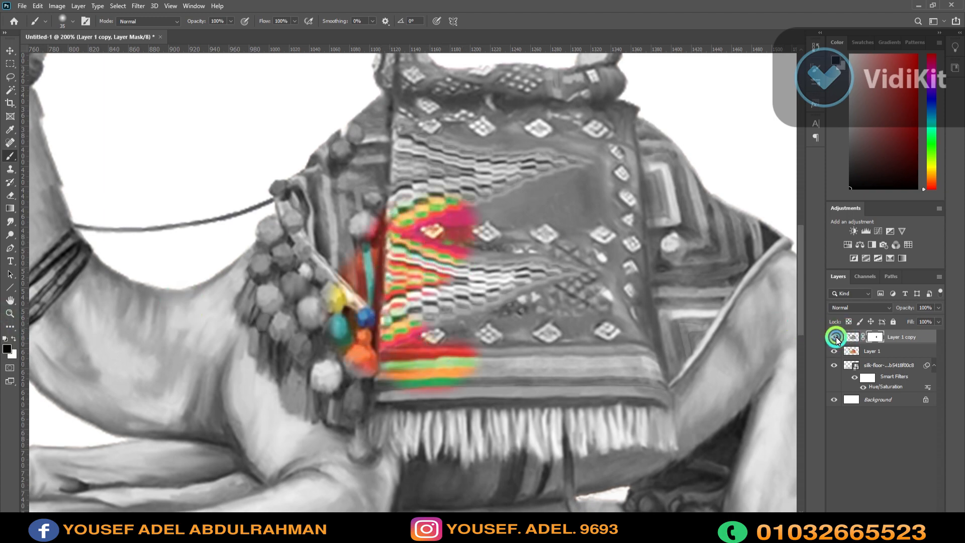
{"action": "left_click", "coordinate": [835, 337]}
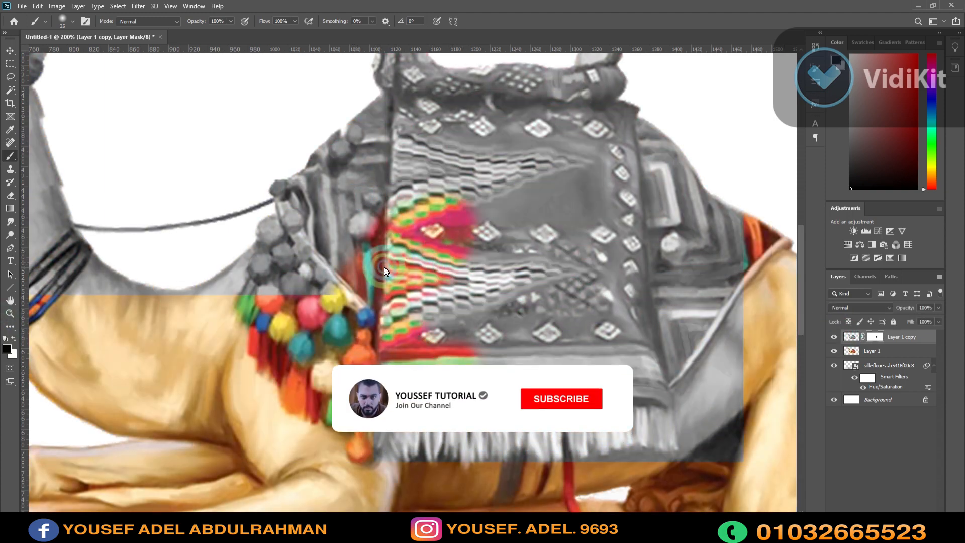
{"action": "mouse_move", "coordinate": [384, 271]}
{"action": "left_mouse_down"}
{"action": "mouse_move", "coordinate": [405, 347]}
{"action": "mouse_move", "coordinate": [501, 325]}
{"action": "mouse_move", "coordinate": [495, 318]}
{"action": "mouse_move", "coordinate": [490, 343]}
{"action": "mouse_move", "coordinate": [485, 323]}
{"action": "mouse_move", "coordinate": [511, 339]}
{"action": "mouse_move", "coordinate": [441, 351]}
{"action": "mouse_move", "coordinate": [379, 325]}
{"action": "mouse_move", "coordinate": [440, 324]}
{"action": "mouse_move", "coordinate": [377, 310]}
{"action": "mouse_move", "coordinate": [416, 255]}
{"action": "mouse_move", "coordinate": [385, 257]}
{"action": "mouse_move", "coordinate": [400, 175]}
{"action": "mouse_move", "coordinate": [408, 189]}
{"action": "mouse_move", "coordinate": [410, 138]}
{"action": "mouse_move", "coordinate": [450, 153]}
{"action": "mouse_move", "coordinate": [480, 180]}
{"action": "mouse_move", "coordinate": [513, 128]}
{"action": "mouse_move", "coordinate": [464, 265]}
{"action": "mouse_move", "coordinate": [425, 221]}
{"action": "mouse_move", "coordinate": [415, 278]}
{"action": "mouse_move", "coordinate": [534, 282]}
{"action": "left_mouse_up"}
{"action": "key", "text": "ctrl+minus"}
{"action": "key", "text": "bracketright"}
{"action": "key", "text": "bracketright"}
{"action": "key", "text": "bracketright"}
{"action": "key", "text": "bracketright"}
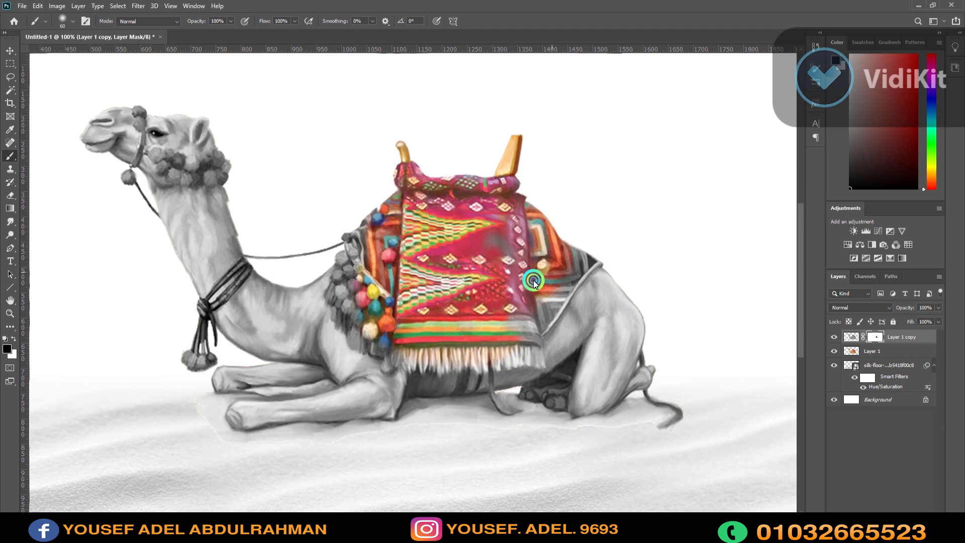
Paint black on the mask over the pompoms beside the camel's shoulder to bring back their colours
{"action": "key", "text": "ctrl+plus"}
{"action": "key", "text": "ctrl+plus"}
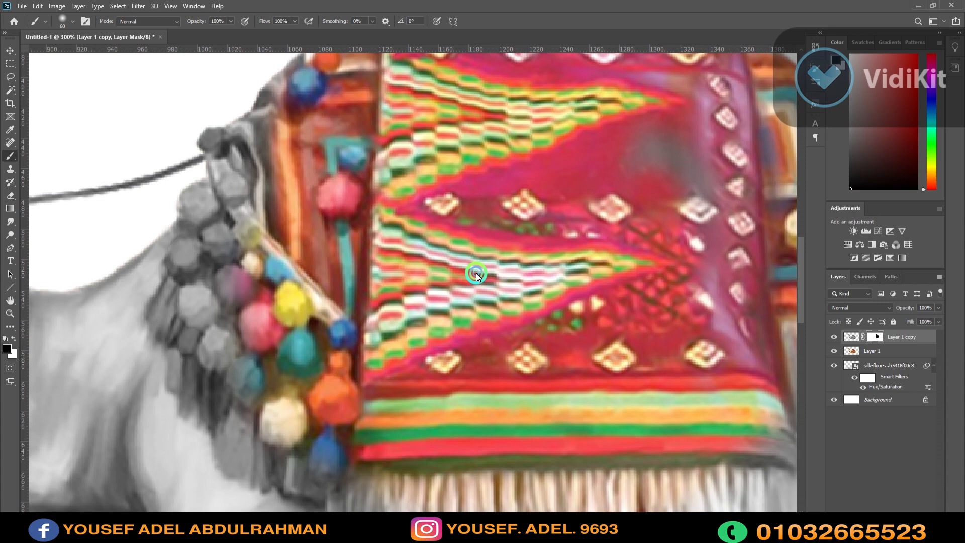
{"action": "key", "text": "ctrl+minus"}
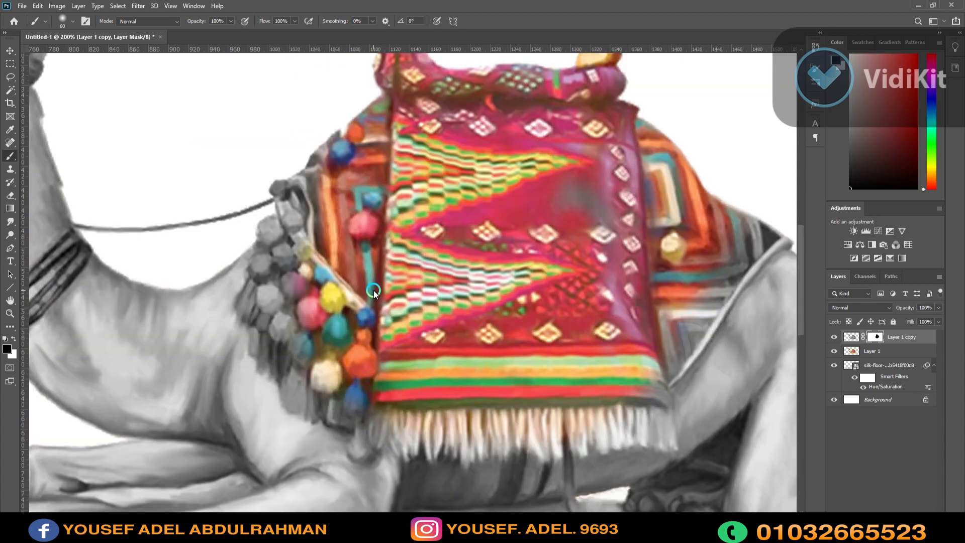
{"action": "key", "text": "ctrl+plus"}
{"action": "left_click_drag", "start_coordinate": [262, 285], "coordinate": [204, 188]}
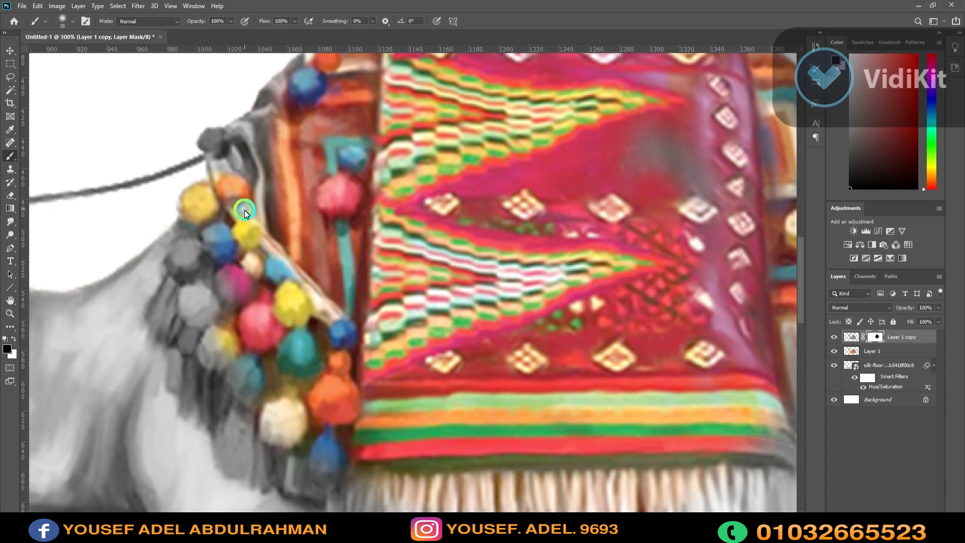
Mask out the remaining grey on the blanket's centre and on the striped cloth over the camel's hindquarters
{"action": "scroll", "coordinate": [315, 149], "scroll_direction": "up", "scroll_amount": 3}
{"action": "scroll", "coordinate": [315, 149], "scroll_direction": "up", "scroll_amount": 3}
{"action": "scroll", "coordinate": [540, 201], "scroll_direction": "right", "scroll_amount": 2}
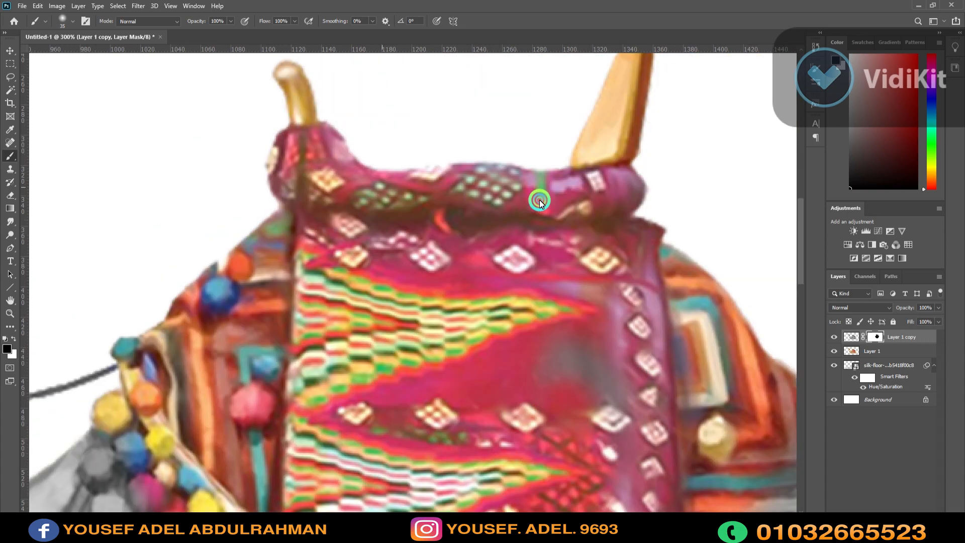
{"action": "scroll", "coordinate": [540, 201], "scroll_direction": "down", "scroll_amount": 5}
{"action": "scroll", "coordinate": [222, 330], "scroll_direction": "right", "scroll_amount": 9}
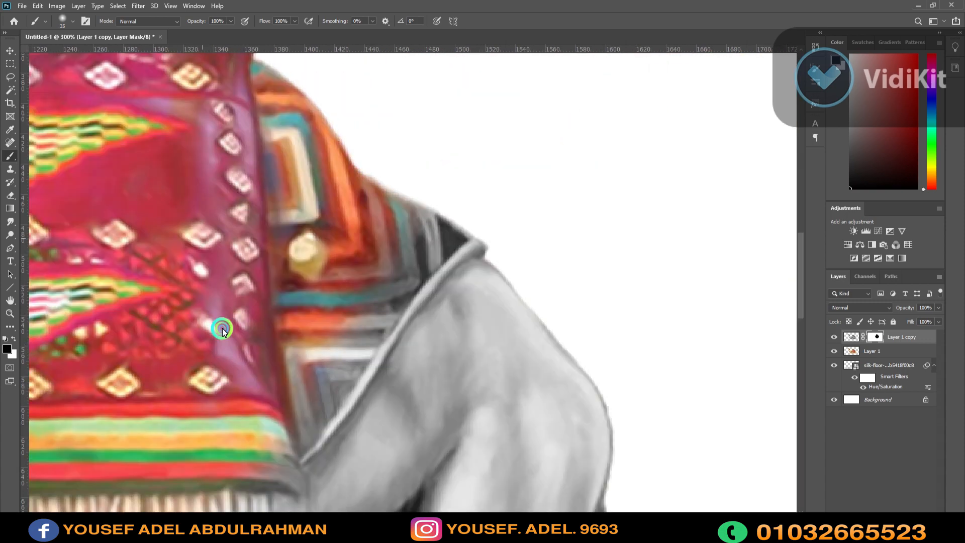
{"action": "left_click_drag", "start_coordinate": [324, 363], "coordinate": [322, 395]}
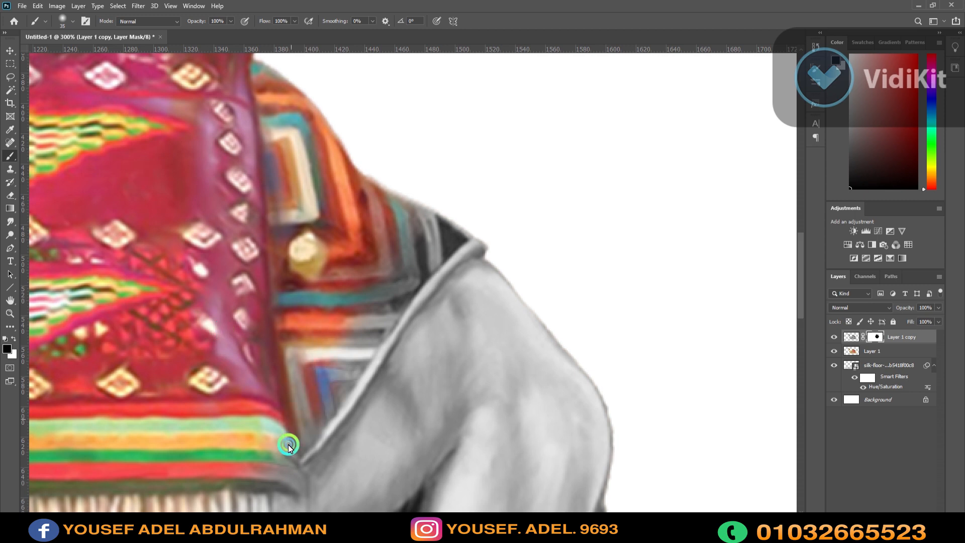
{"action": "left_click_drag", "start_coordinate": [288, 445], "coordinate": [365, 269]}
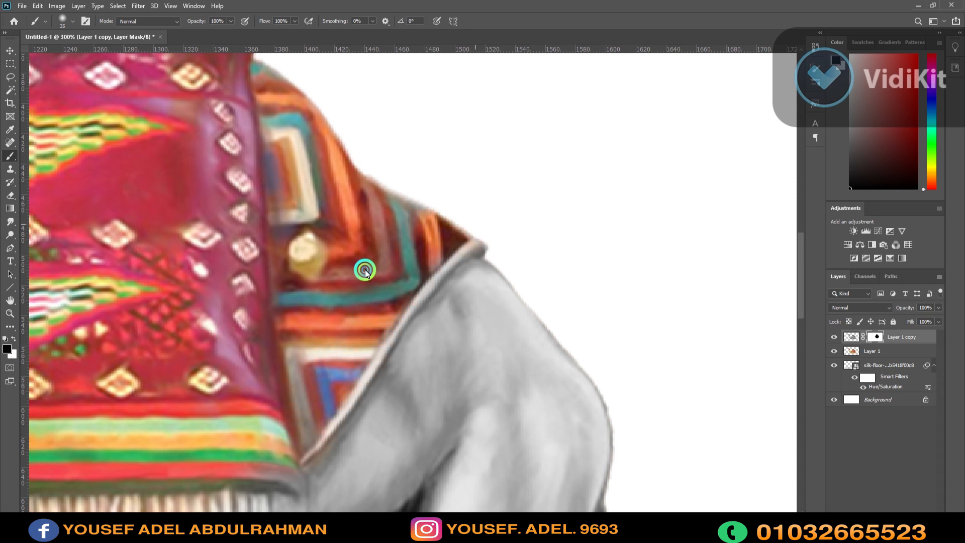
Paint black on the mask along the blanket's fringe and lower corner near the hind leg to restore their colour
{"action": "scroll", "coordinate": [296, 402], "scroll_direction": "down", "scroll_amount": 3}
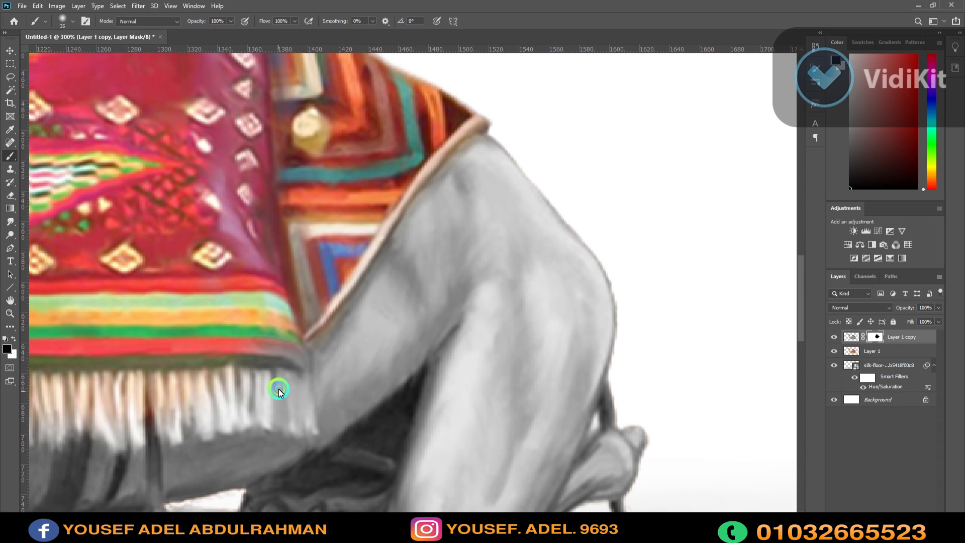
{"action": "scroll", "coordinate": [278, 388], "scroll_direction": "down", "scroll_amount": 2}
{"action": "scroll", "coordinate": [260, 318], "scroll_direction": "left", "scroll_amount": 3}
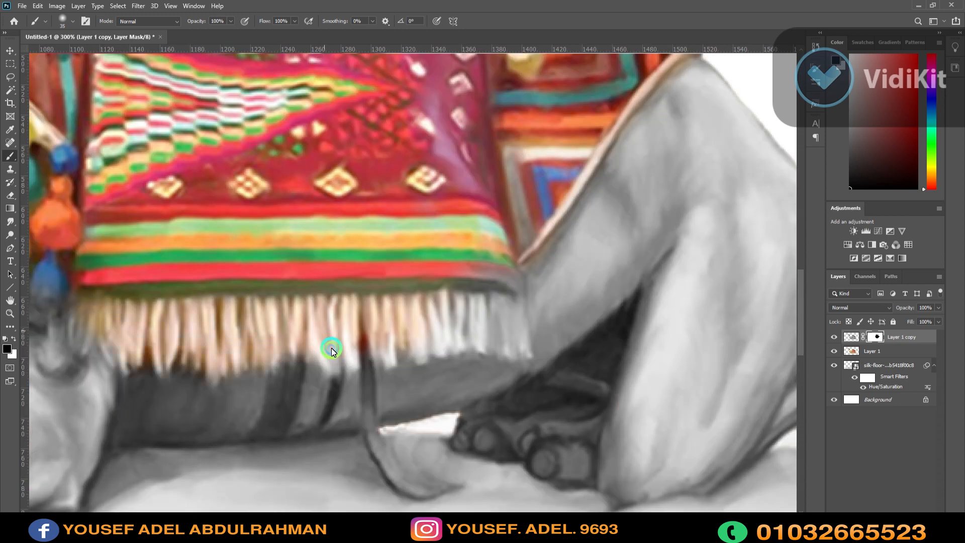
{"action": "left_click_drag", "start_coordinate": [331, 348], "coordinate": [426, 336]}
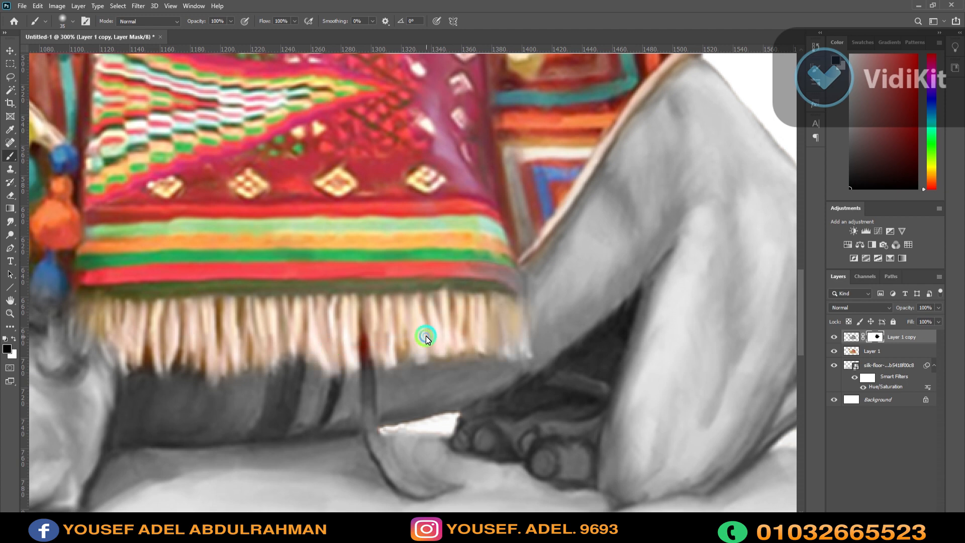
{"action": "key", "text": "x"}
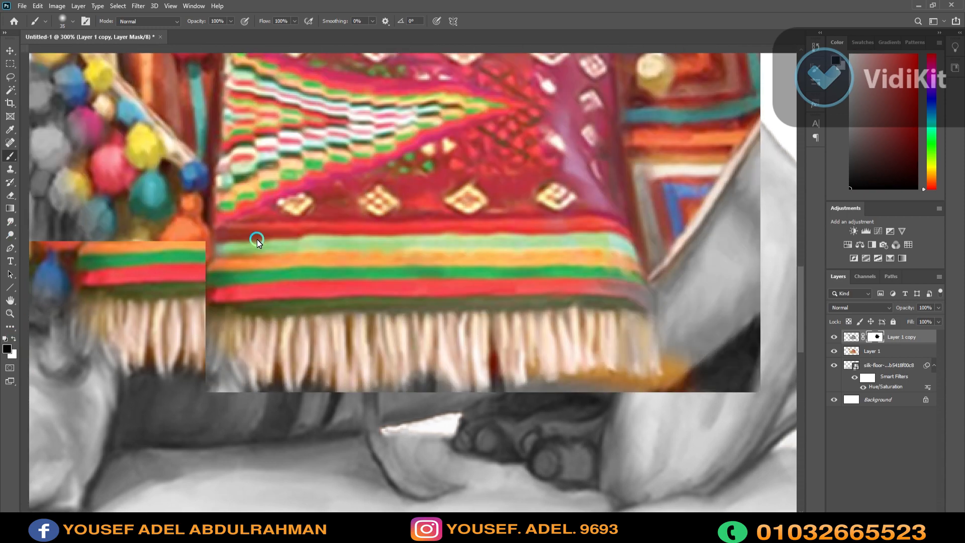
Paint black on the mask with a 20 px brush over the remaining grey pompoms and tassels between the camel's shoulder and the blanket
{"action": "left_click_drag", "start_coordinate": [258, 239], "coordinate": [363, 340]}
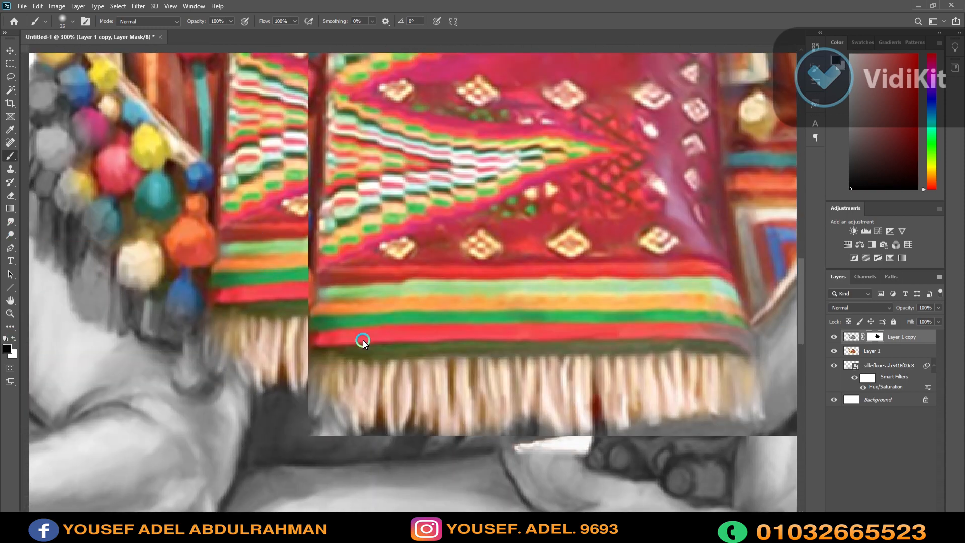
{"action": "left_click", "coordinate": [272, 351]}
{"action": "key", "text": "bracketleft"}
{"action": "key", "text": "bracketleft"}
{"action": "key", "text": "bracketleft"}
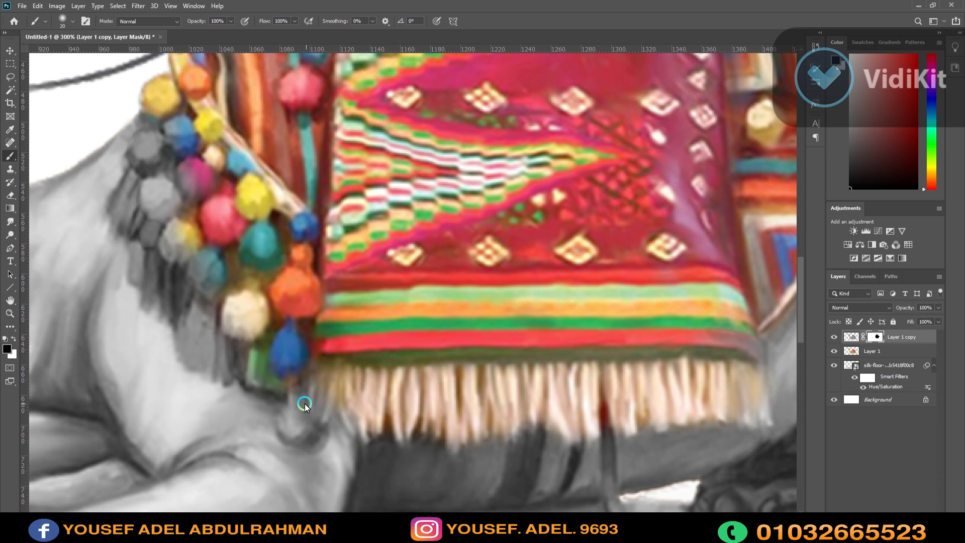
{"action": "mouse_move", "coordinate": [304, 402]}
{"action": "left_mouse_down"}
{"action": "mouse_move", "coordinate": [291, 418]}
{"action": "mouse_move", "coordinate": [291, 380]}
{"action": "mouse_move", "coordinate": [231, 341]}
{"action": "mouse_move", "coordinate": [224, 366]}
{"action": "mouse_move", "coordinate": [188, 348]}
{"action": "mouse_move", "coordinate": [217, 359]}
{"action": "mouse_move", "coordinate": [178, 240]}
{"action": "left_mouse_up"}
{"action": "mouse_move", "coordinate": [279, 254]}
{"action": "left_mouse_down"}
{"action": "mouse_move", "coordinate": [366, 295]}
{"action": "mouse_move", "coordinate": [255, 247]}
{"action": "mouse_move", "coordinate": [239, 324]}
{"action": "mouse_move", "coordinate": [227, 286]}
{"action": "mouse_move", "coordinate": [238, 176]}
{"action": "left_mouse_up"}
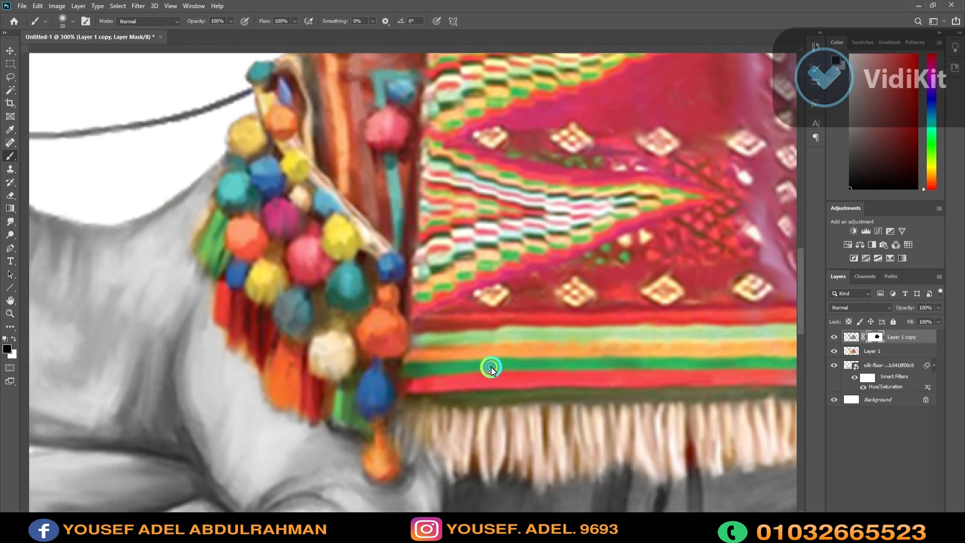
Paint black on the mask over the neck tassel, its knot, the loose cord and the neck straps, shrinking the brush for the thin parts
{"action": "left_click_drag", "start_coordinate": [263, 123], "coordinate": [586, 226]}
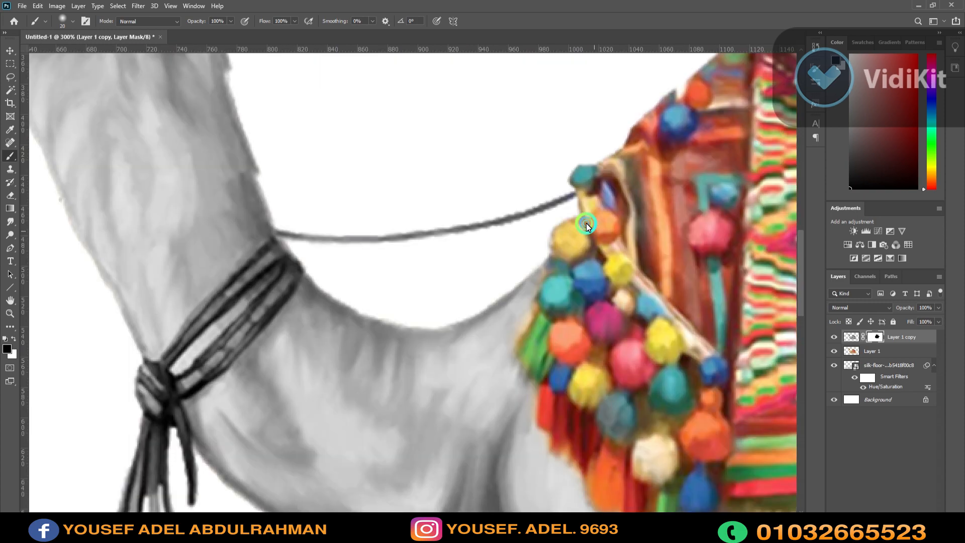
{"action": "mouse_move", "coordinate": [162, 401]}
{"action": "left_mouse_down"}
{"action": "mouse_move", "coordinate": [455, 277]}
{"action": "mouse_move", "coordinate": [433, 254]}
{"action": "mouse_move", "coordinate": [442, 437]}
{"action": "mouse_move", "coordinate": [459, 399]}
{"action": "mouse_move", "coordinate": [443, 300]}
{"action": "left_mouse_up"}
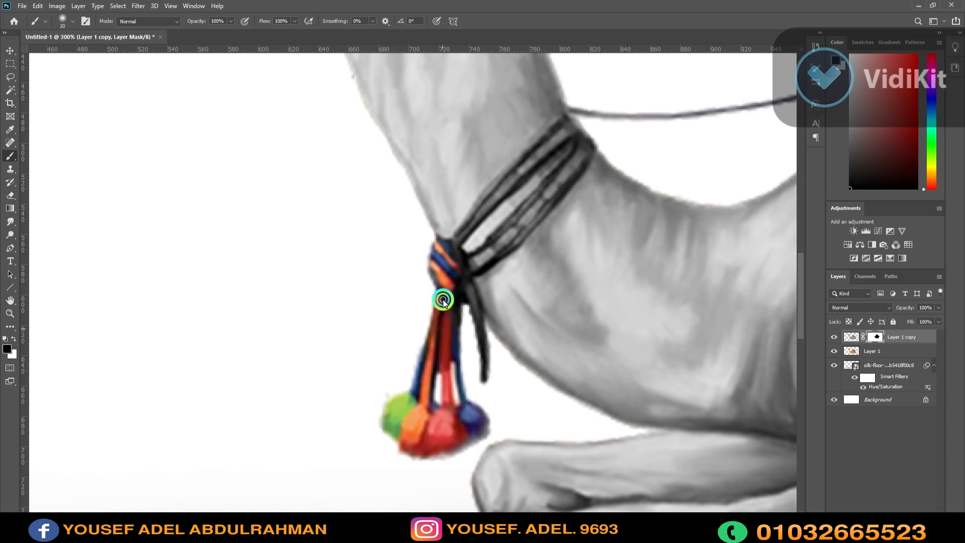
{"action": "key", "text": "bracketleft"}
{"action": "key", "text": "bracketleft"}
{"action": "key", "text": "bracketleft"}
{"action": "key", "text": "bracketleft"}
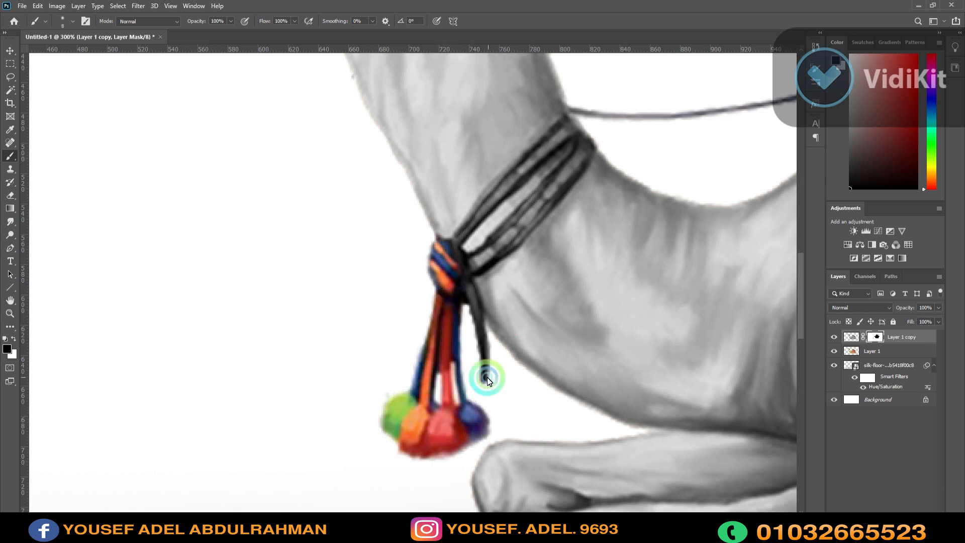
{"action": "mouse_move", "coordinate": [487, 360]}
{"action": "left_mouse_down"}
{"action": "mouse_move", "coordinate": [467, 280]}
{"action": "mouse_move", "coordinate": [503, 255]}
{"action": "mouse_move", "coordinate": [594, 154]}
{"action": "mouse_move", "coordinate": [541, 165]}
{"action": "mouse_move", "coordinate": [470, 231]}
{"action": "mouse_move", "coordinate": [482, 201]}
{"action": "mouse_move", "coordinate": [555, 130]}
{"action": "mouse_move", "coordinate": [562, 167]}
{"action": "mouse_move", "coordinate": [468, 262]}
{"action": "mouse_move", "coordinate": [548, 195]}
{"action": "left_mouse_up"}
Paint white on the mask along the outer edges of the neck straps to return the stray coloured fur to grey
{"action": "key", "text": "x"}
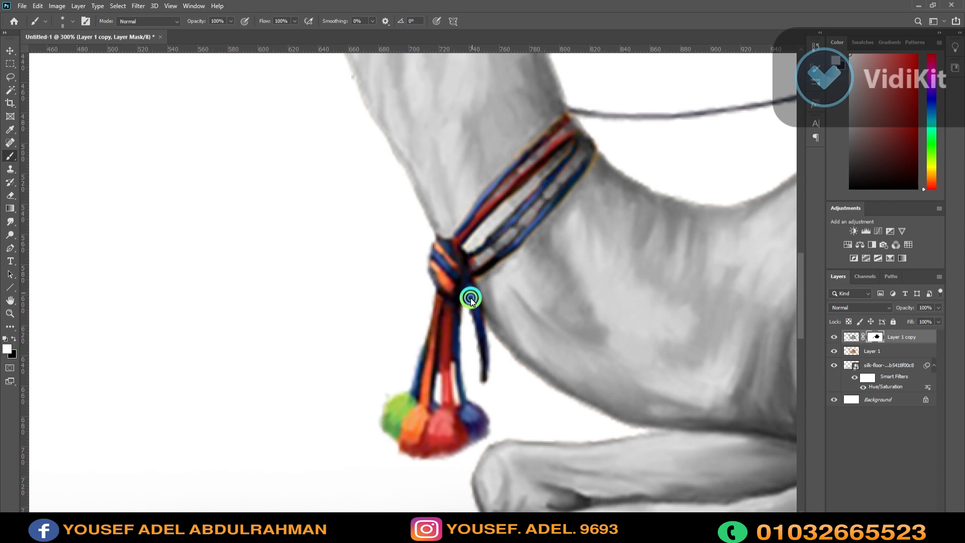
{"action": "left_click", "coordinate": [604, 153]}
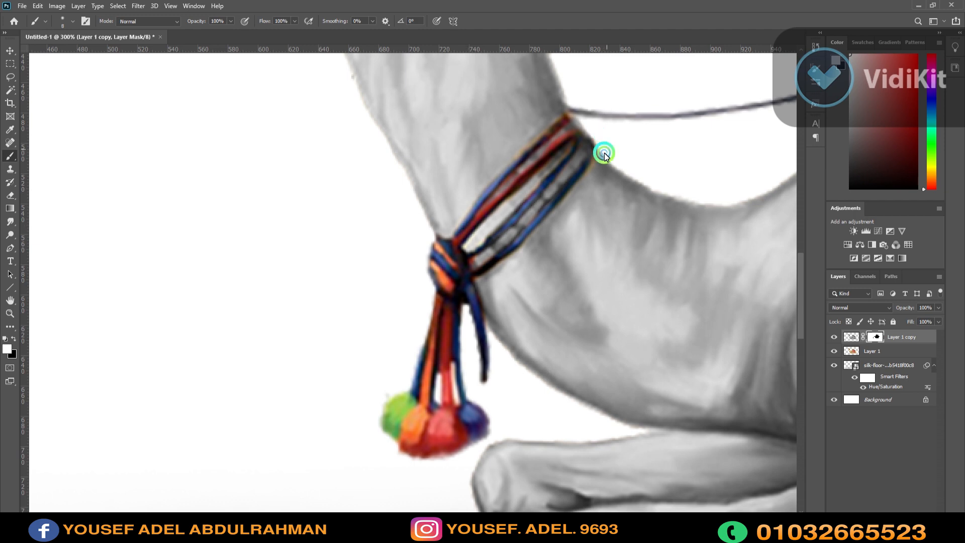
{"action": "left_click", "coordinate": [559, 210]}
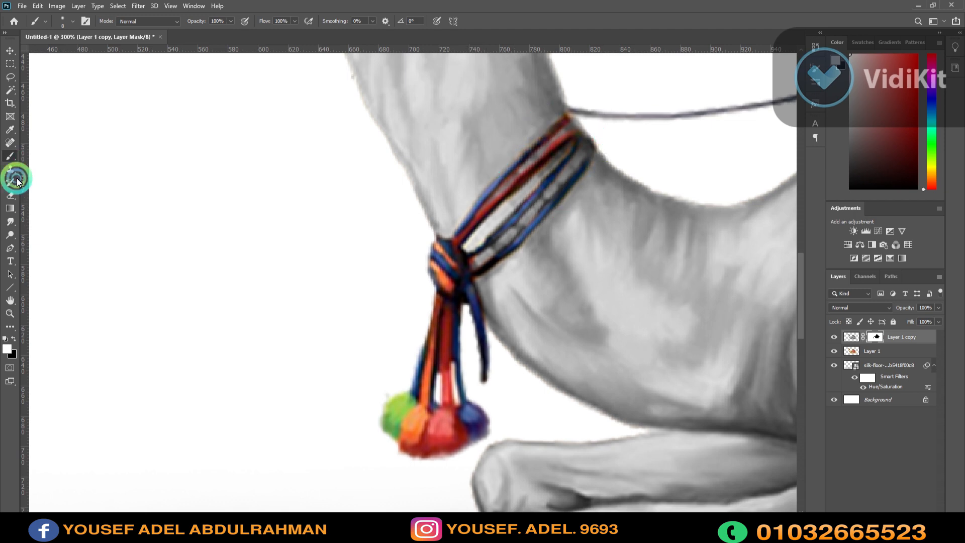
Paint black on the mask over the chin pompom, the bridle strap and the row of pompoms below the camel's ear to restore their colours
{"action": "left_click", "coordinate": [14, 338]}
{"action": "scroll", "coordinate": [419, 446], "scroll_direction": "up", "scroll_amount": 10}
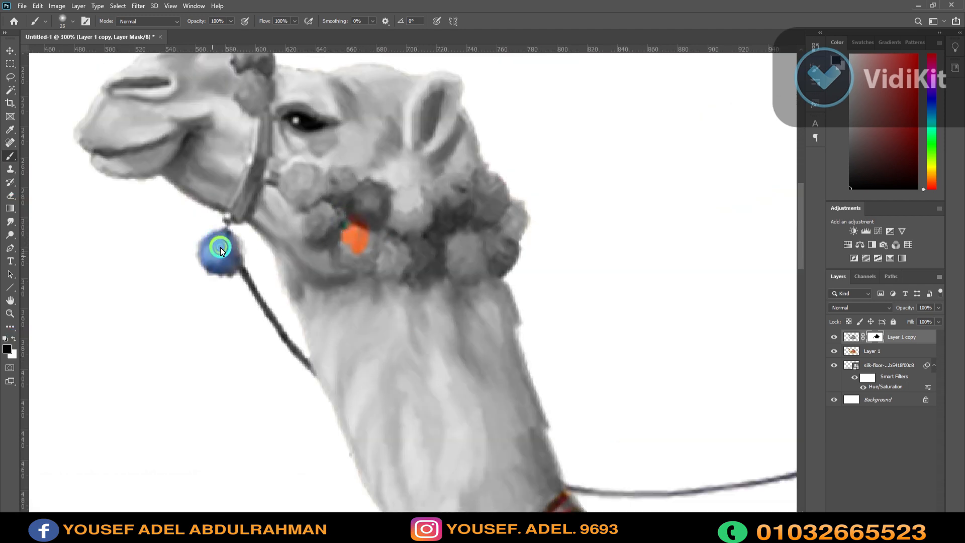
{"action": "left_click_drag", "start_coordinate": [221, 247], "coordinate": [264, 341]}
{"action": "mouse_move", "coordinate": [321, 240]}
{"action": "left_mouse_down"}
{"action": "mouse_move", "coordinate": [302, 183]}
{"action": "mouse_move", "coordinate": [257, 173]}
{"action": "mouse_move", "coordinate": [233, 222]}
{"action": "mouse_move", "coordinate": [266, 128]}
{"action": "mouse_move", "coordinate": [265, 172]}
{"action": "mouse_move", "coordinate": [330, 188]}
{"action": "mouse_move", "coordinate": [349, 181]}
{"action": "mouse_move", "coordinate": [320, 185]}
{"action": "mouse_move", "coordinate": [303, 172]}
{"action": "mouse_move", "coordinate": [295, 201]}
{"action": "mouse_move", "coordinate": [316, 227]}
{"action": "mouse_move", "coordinate": [379, 194]}
{"action": "mouse_move", "coordinate": [344, 266]}
{"action": "mouse_move", "coordinate": [402, 252]}
{"action": "mouse_move", "coordinate": [384, 267]}
{"action": "mouse_move", "coordinate": [409, 241]}
{"action": "mouse_move", "coordinate": [472, 263]}
{"action": "mouse_move", "coordinate": [498, 259]}
{"action": "mouse_move", "coordinate": [513, 243]}
{"action": "mouse_move", "coordinate": [502, 223]}
{"action": "mouse_move", "coordinate": [423, 241]}
{"action": "mouse_move", "coordinate": [440, 202]}
{"action": "mouse_move", "coordinate": [467, 189]}
{"action": "mouse_move", "coordinate": [503, 213]}
{"action": "left_mouse_up"}
{"action": "key", "text": "bracketleft"}
{"action": "key", "text": "bracketright"}
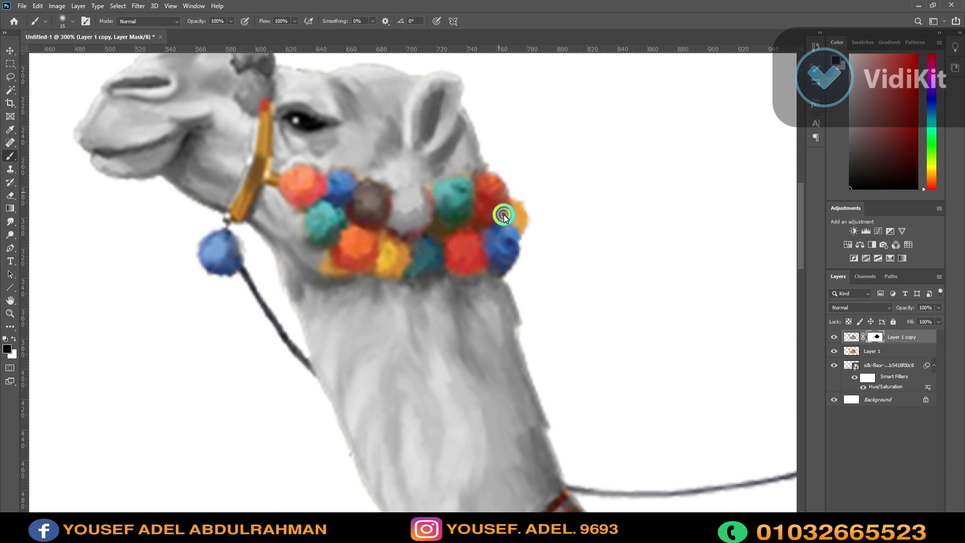
Reveal the colours of the two pompoms on the bridle above the camel's nose
{"action": "scroll", "coordinate": [303, 206], "scroll_direction": "up", "scroll_amount": 3}
{"action": "mouse_move", "coordinate": [300, 227]}
{"action": "left_mouse_down"}
{"action": "mouse_move", "coordinate": [312, 252]}
{"action": "mouse_move", "coordinate": [326, 236]}
{"action": "mouse_move", "coordinate": [308, 184]}
{"action": "mouse_move", "coordinate": [318, 230]}
{"action": "left_mouse_up"}
{"action": "scroll", "coordinate": [313, 227], "scroll_direction": "down", "scroll_amount": 1}
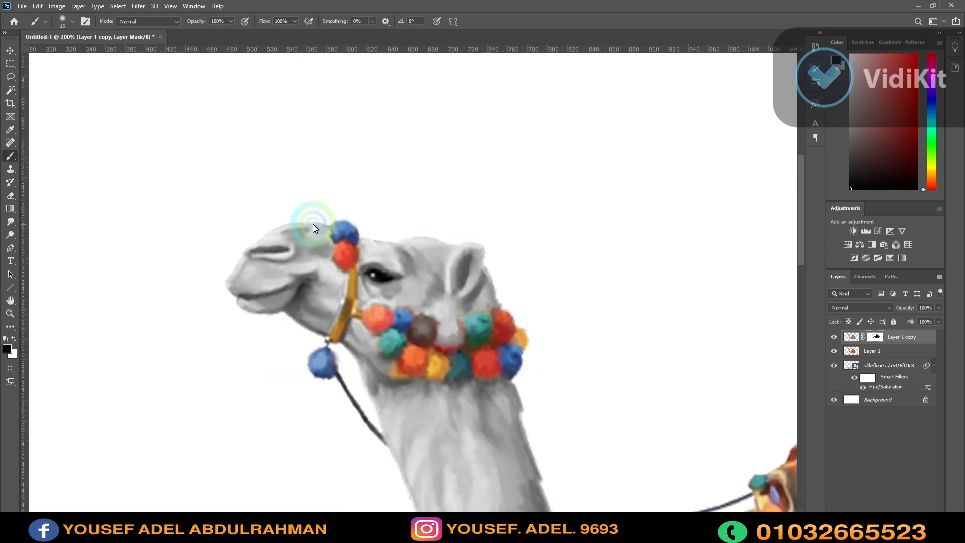
{"action": "key", "text": "ctrl+0"}
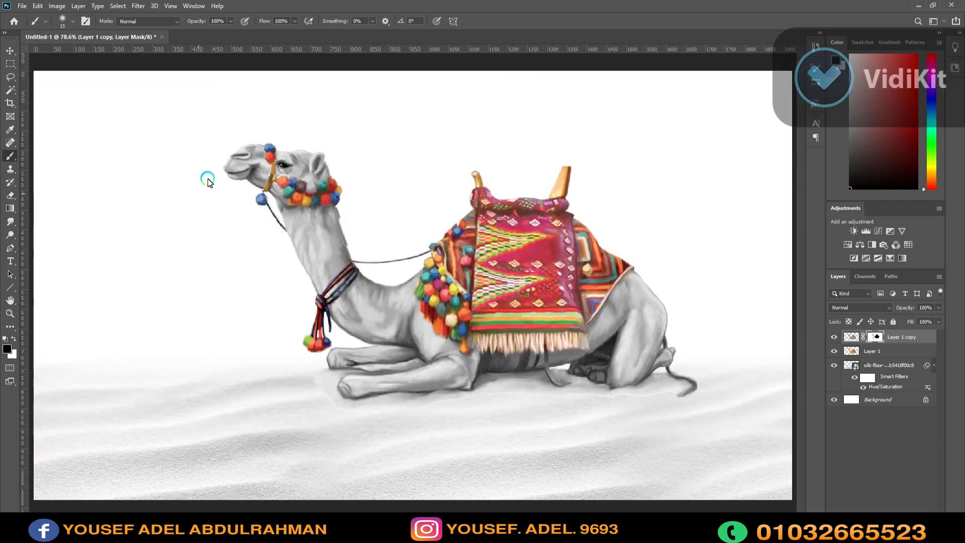
Group the two camel layers and add a layer mask to the group
{"action": "left_click", "coordinate": [9, 51]}
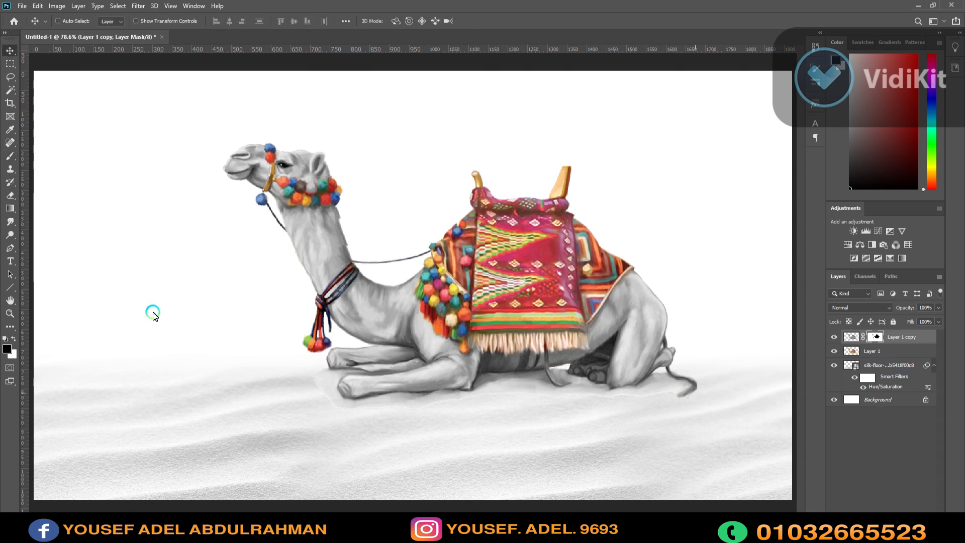
{"action": "left_click", "coordinate": [888, 358], "text": "shift"}
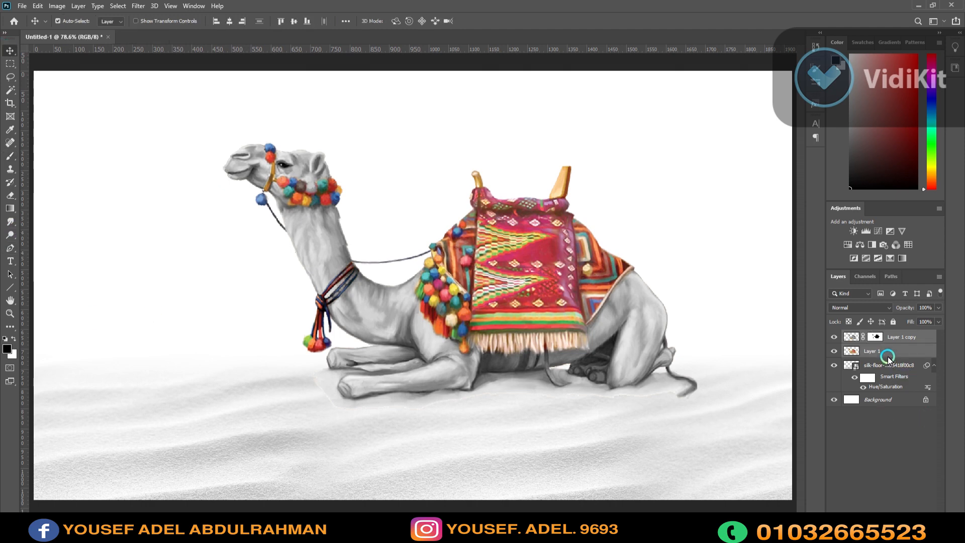
{"action": "key", "text": "ctrl+g"}
{"action": "left_click", "coordinate": [874, 511]}
Paint black on the group's mask with a soft brush around the legs and tail to blend the camel's ground edge into the sand
{"action": "key", "text": "ctrl+1"}
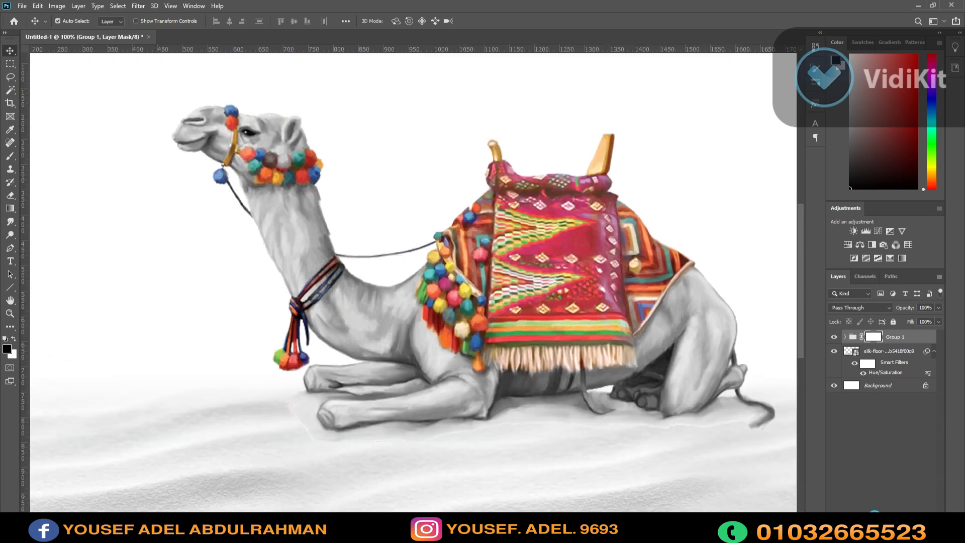
{"action": "left_click_drag", "start_coordinate": [703, 506], "coordinate": [686, 417]}
{"action": "left_click", "coordinate": [11, 157]}
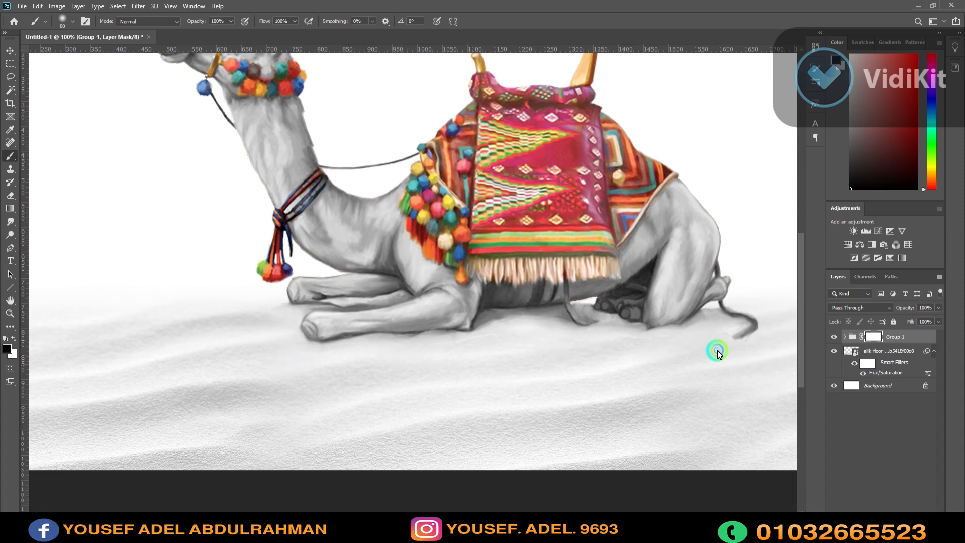
{"action": "key", "text": "ctrl+0"}
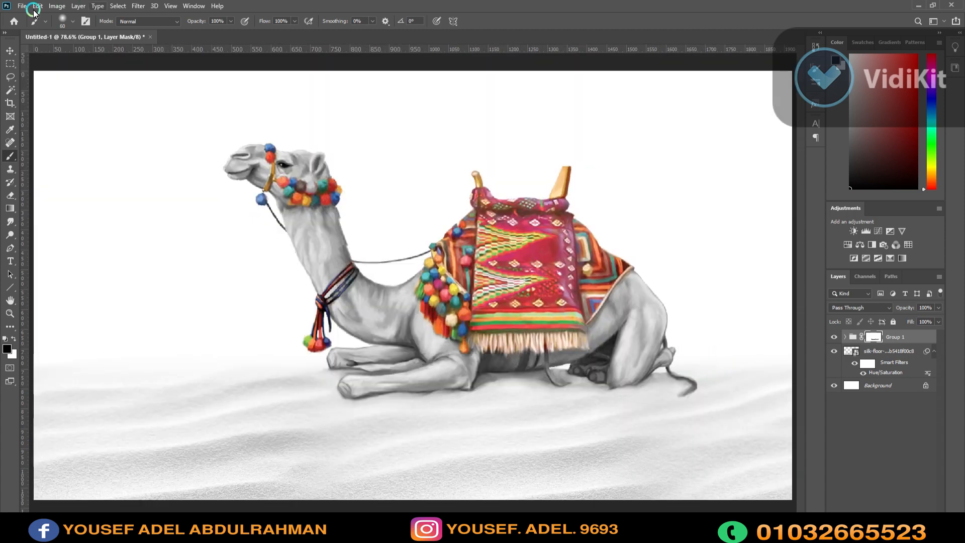
Scale the camel group to 95% and nudge it slightly to the right
{"action": "left_click", "coordinate": [9, 51]}
{"action": "key", "text": "ctrl+minus"}
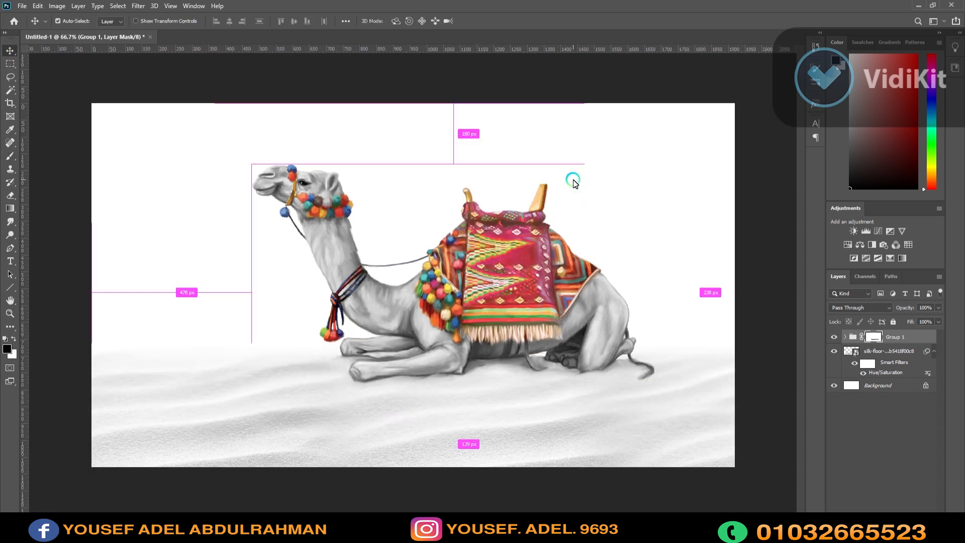
{"action": "key", "text": "ctrl+0"}
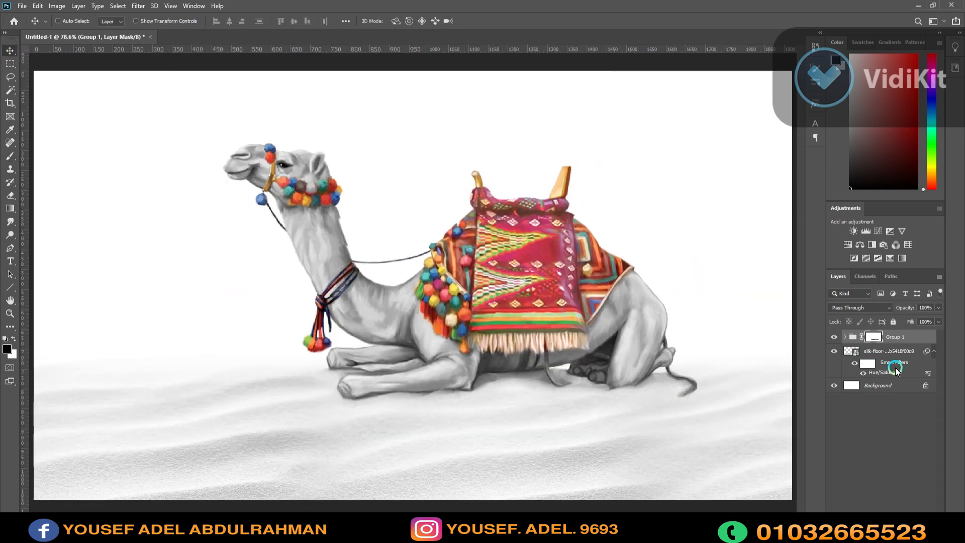
{"action": "left_click", "coordinate": [902, 350], "text": "ctrl"}
{"action": "left_click", "coordinate": [904, 336]}
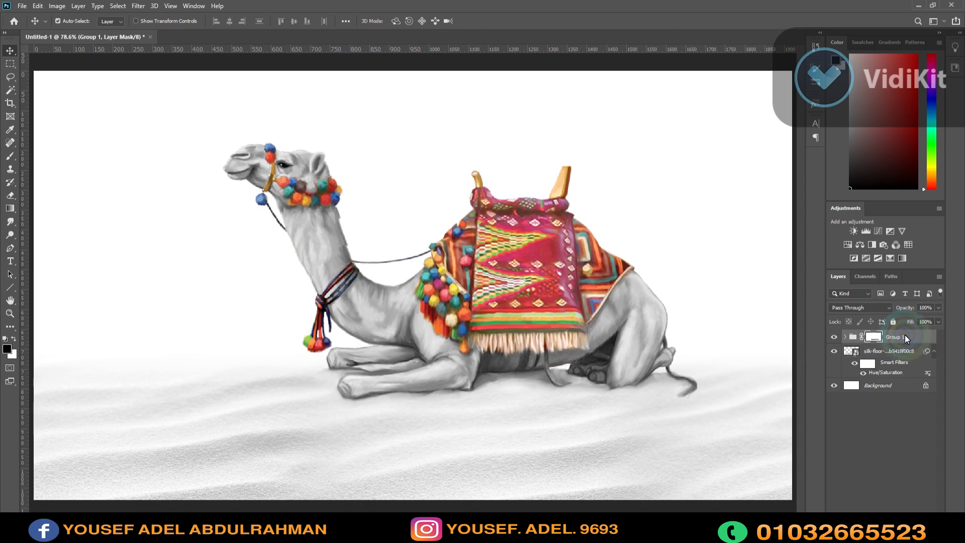
{"action": "key", "text": "ctrl+t"}
{"action": "left_click_drag", "start_coordinate": [218, 21], "coordinate": [215, 23]}
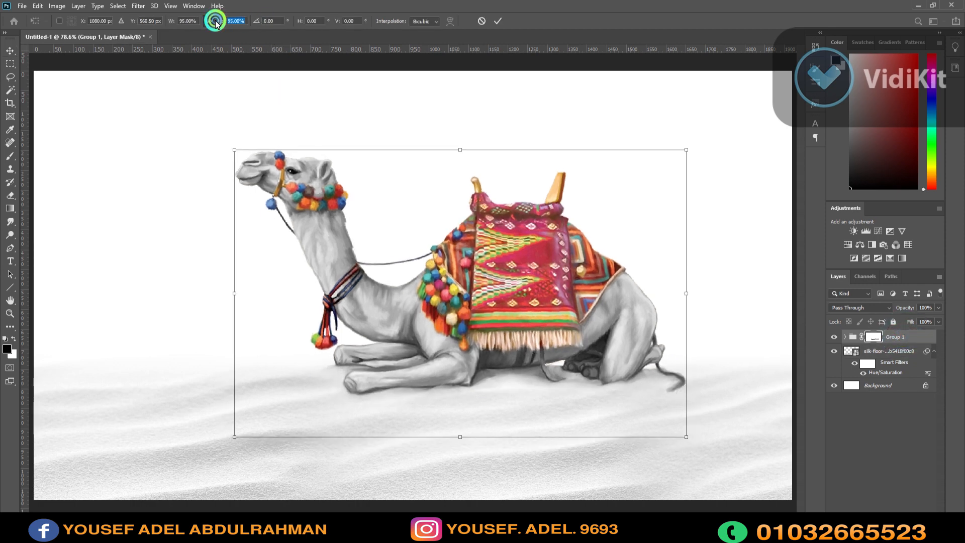
{"action": "key", "text": "Return"}
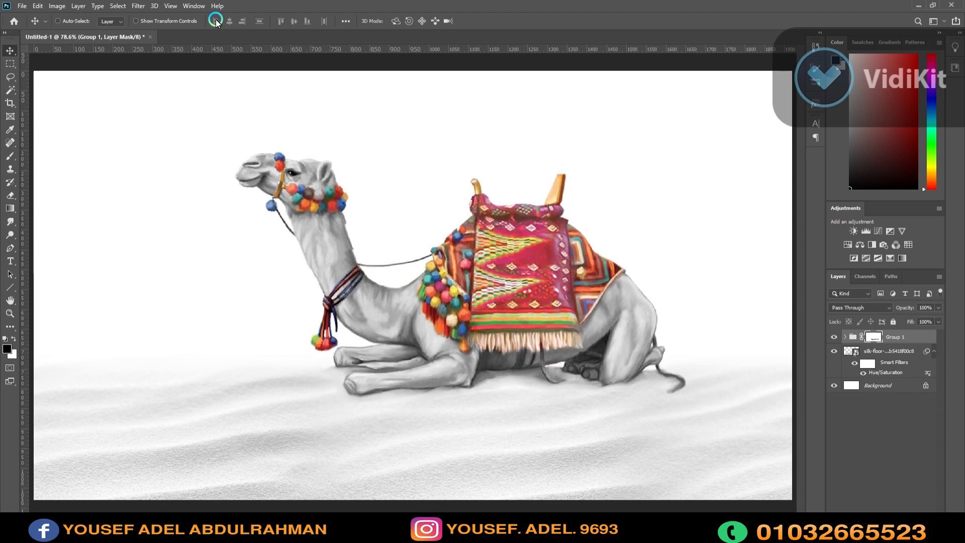
{"action": "key", "text": "shift+Right"}
{"action": "key", "text": "shift+Right"}
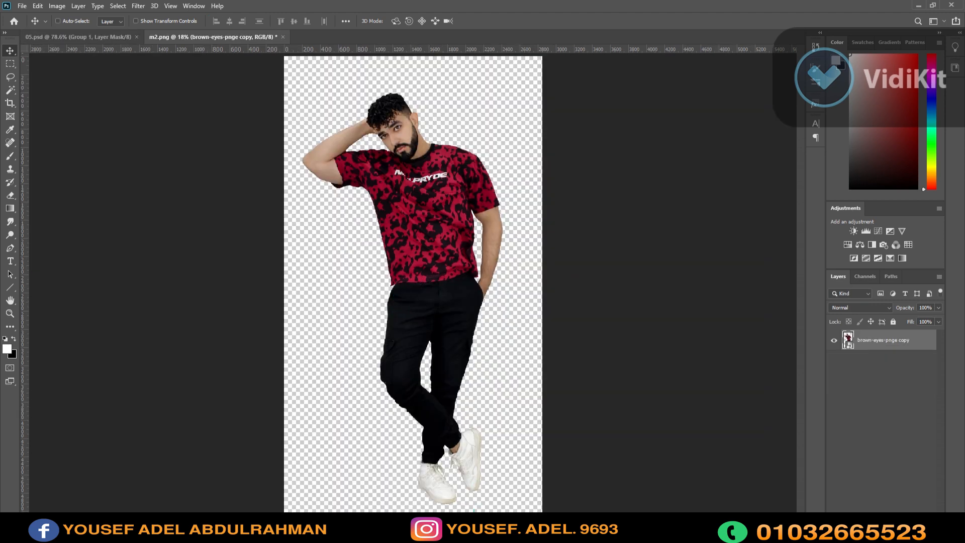
Bring the standing man from m2.png into 05.psd, scale him to about 17.3% and place him in front of the camel's neck
{"action": "left_click_drag", "start_coordinate": [435, 252], "coordinate": [462, 289]}
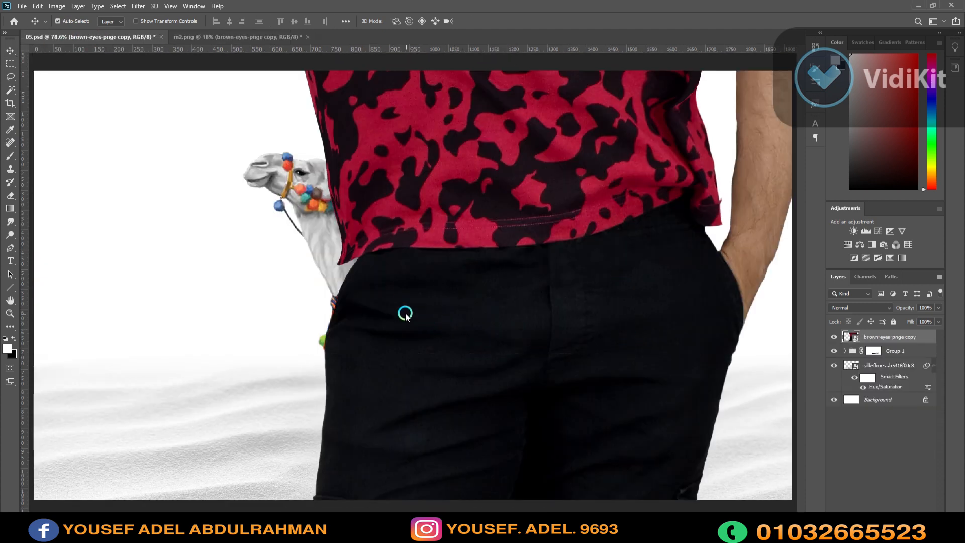
{"action": "key", "text": "ctrl+t"}
{"action": "left_click_drag", "start_coordinate": [225, 21], "coordinate": [182, 20]}
{"action": "left_click_drag", "start_coordinate": [420, 315], "coordinate": [424, 267]}
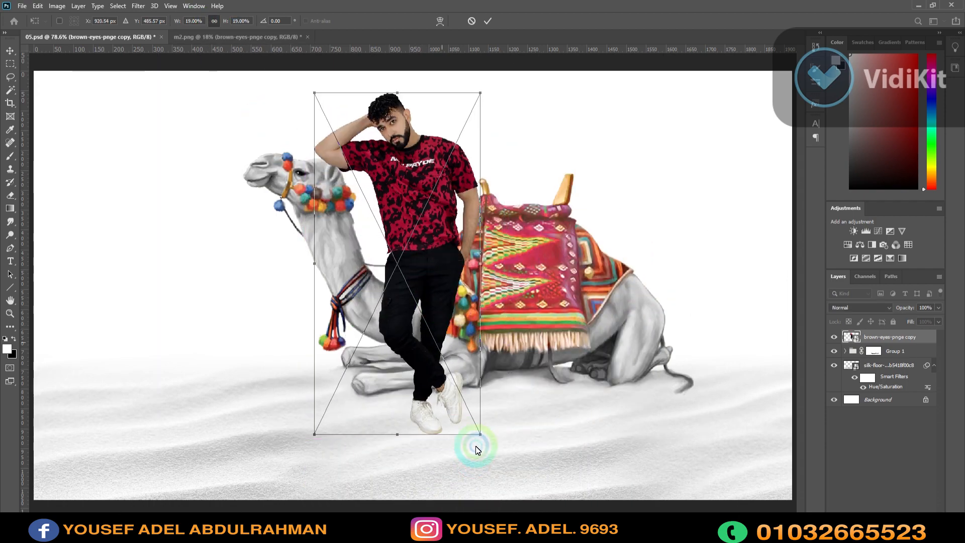
{"action": "left_click_drag", "start_coordinate": [477, 450], "coordinate": [466, 405]}
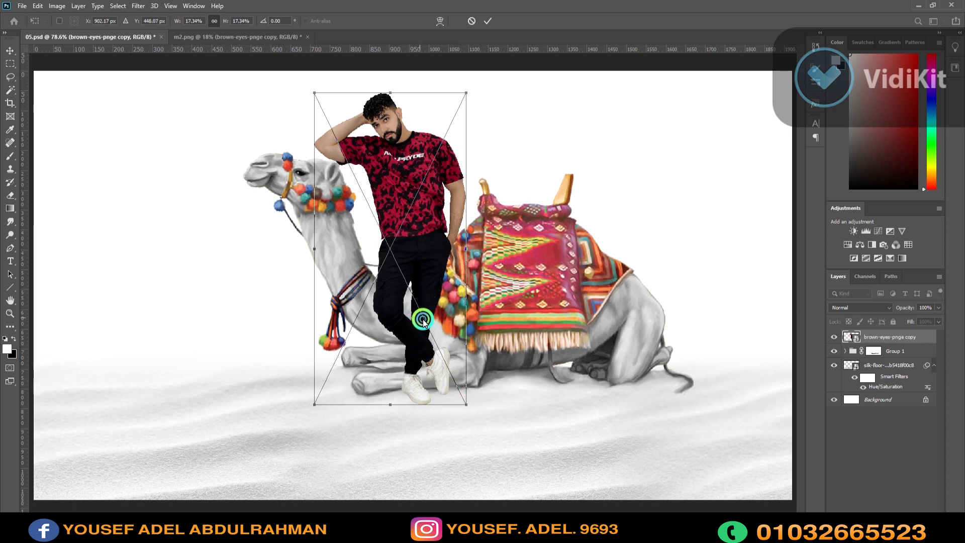
{"action": "left_click_drag", "start_coordinate": [423, 320], "coordinate": [425, 336]}
{"action": "key", "text": "Return"}
Nudge the man left and up so his raised elbow rests against the camel's head
{"action": "key", "text": "Left"}
{"action": "key", "text": "Left"}
{"action": "key", "text": "Left"}
{"action": "key", "text": "Left"}
{"action": "key", "text": "Left"}
{"action": "key", "text": "Left"}
{"action": "key", "text": "Left"}
{"action": "key", "text": "Left"}
{"action": "key", "text": "Up"}
{"action": "key", "text": "Up"}
{"action": "key", "text": "Up"}
{"action": "key", "text": "Up"}
{"action": "key", "text": "Up"}
{"action": "key", "text": "Up"}
{"action": "key", "text": "Up"}
{"action": "key", "text": "Up"}
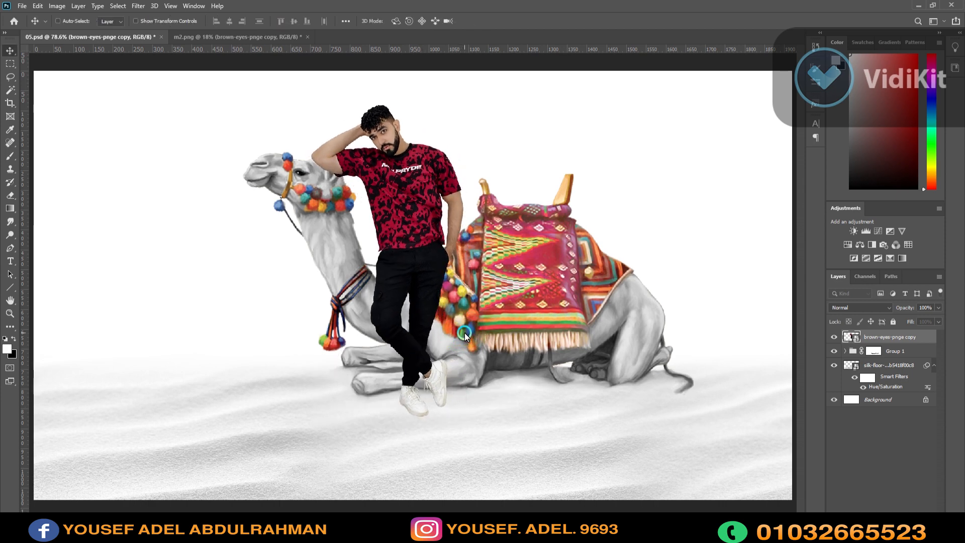
{"action": "key", "text": "Left"}
{"action": "key", "text": "Left"}
{"action": "key", "text": "Left"}
{"action": "key", "text": "Left"}
{"action": "key", "text": "Up"}
{"action": "key", "text": "Up"}
{"action": "key", "text": "Up"}
{"action": "key", "text": "Up"}
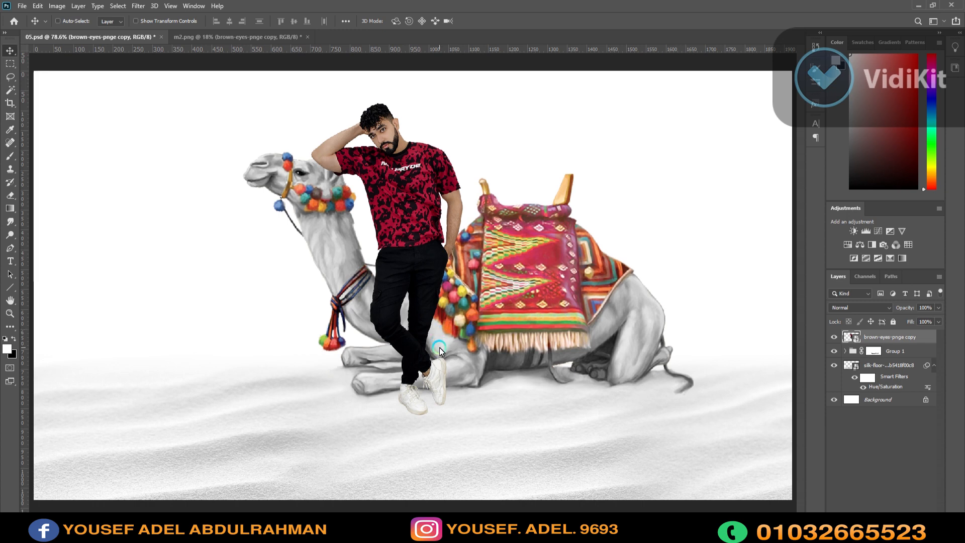
Scale the man down slightly, lowering the top of his head while keeping his feet in place
{"action": "key", "text": "ctrl+t"}
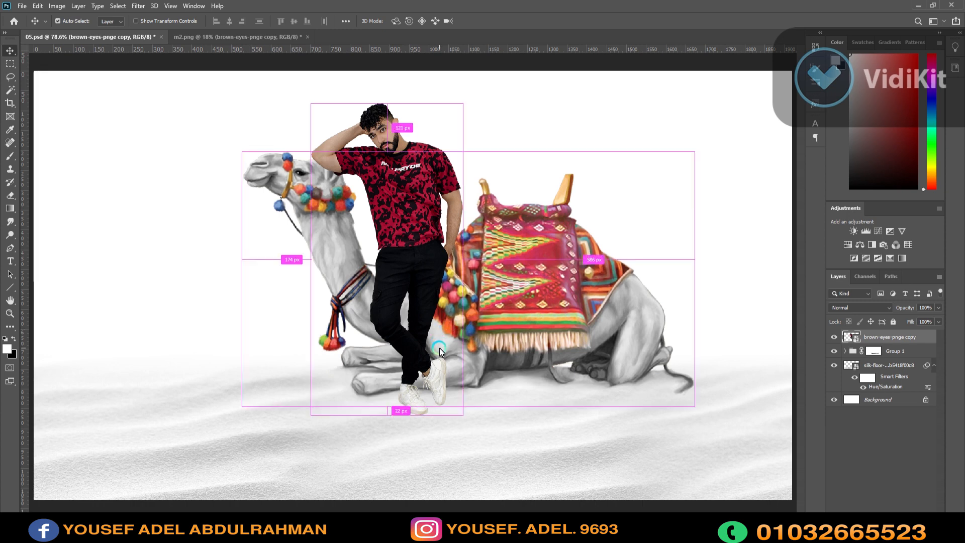
{"action": "left_click_drag", "start_coordinate": [462, 104], "coordinate": [462, 112]}
{"action": "key", "text": "Return"}
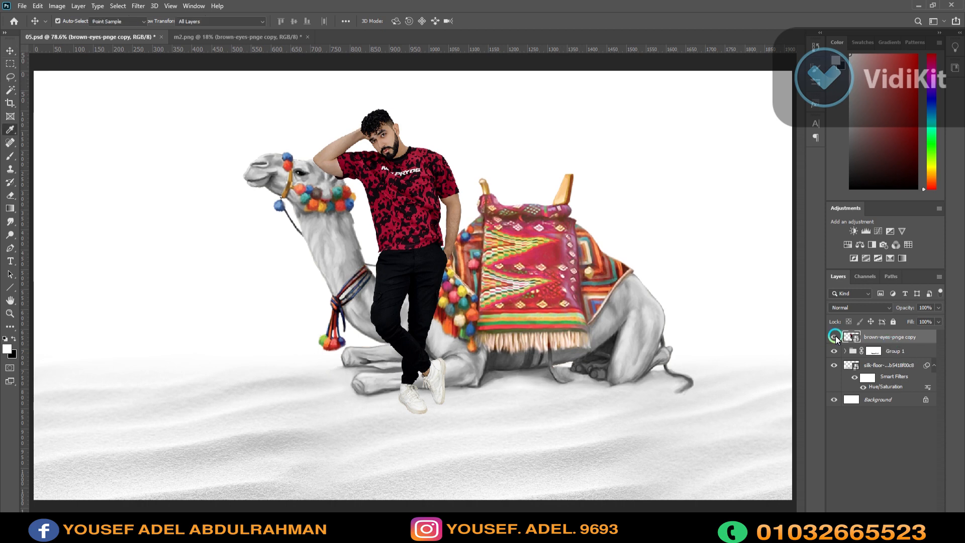
{"action": "key", "text": "ctrl+u"}
{"action": "left_click_drag", "start_coordinate": [454, 201], "coordinate": [395, 200]}
{"action": "left_click_drag", "start_coordinate": [455, 103], "coordinate": [749, 155]}
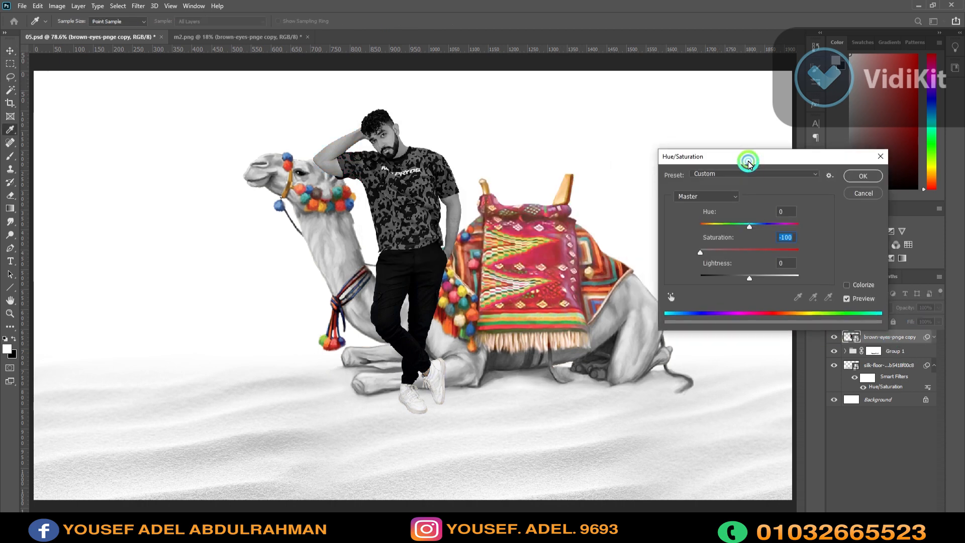
{"action": "left_click_drag", "start_coordinate": [749, 277], "coordinate": [745, 277]}
{"action": "left_click", "coordinate": [863, 194]}
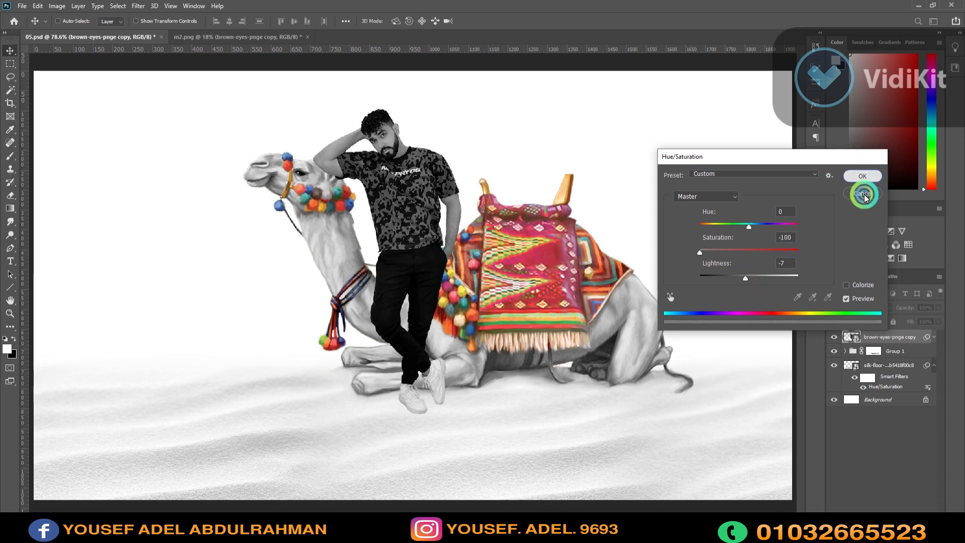
{"action": "left_click", "coordinate": [852, 294]}
Mute the man in the Camera Raw Filter with Blacks -41, Clarity +43, Vibrance -41 and Saturation -67
{"action": "left_click", "coordinate": [135, 7]}
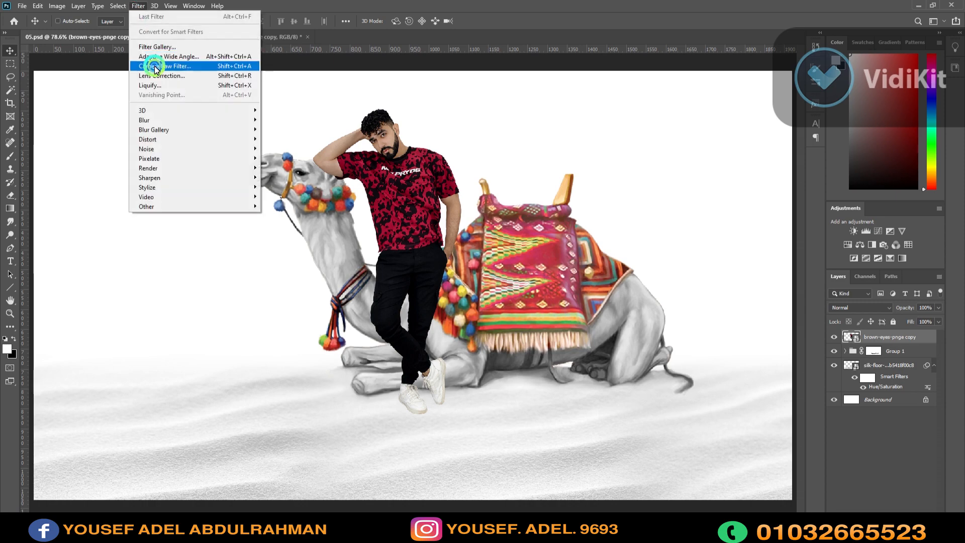
{"action": "left_click", "coordinate": [151, 63]}
{"action": "left_click_drag", "start_coordinate": [796, 311], "coordinate": [775, 313]}
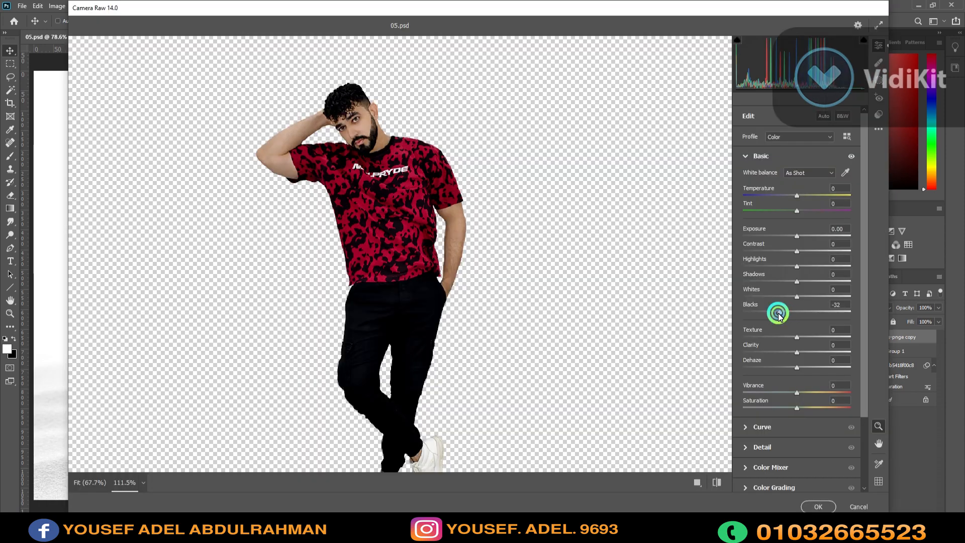
{"action": "left_click", "coordinate": [795, 366]}
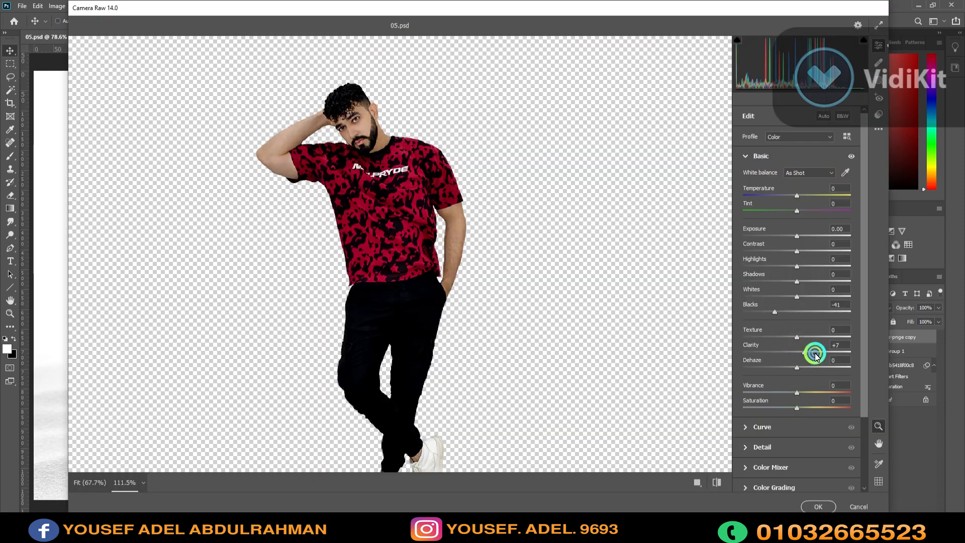
{"action": "left_click_drag", "start_coordinate": [815, 353], "coordinate": [820, 352]}
{"action": "left_click_drag", "start_coordinate": [796, 392], "coordinate": [764, 410]}
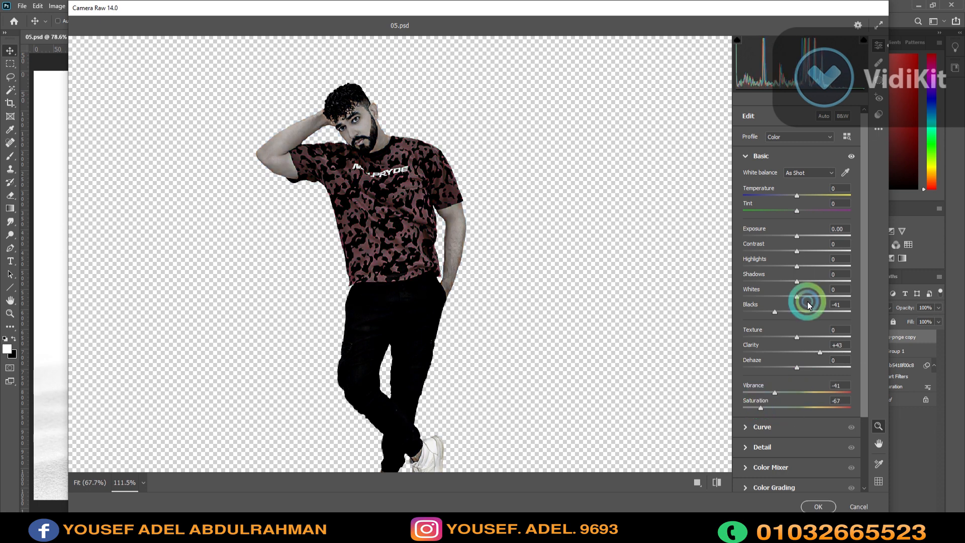
Refine the man's tones with Whites +36, Highlights -15, Contrast +9 and Dehaze -8, and apply the Camera Raw Filter
{"action": "left_click_drag", "start_coordinate": [795, 297], "coordinate": [802, 251]}
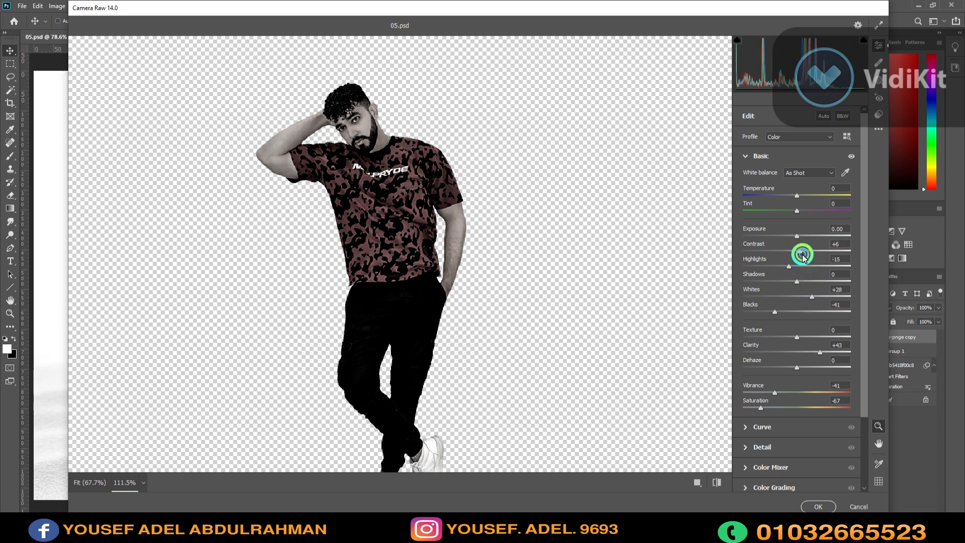
{"action": "left_click_drag", "start_coordinate": [797, 367], "coordinate": [792, 367]}
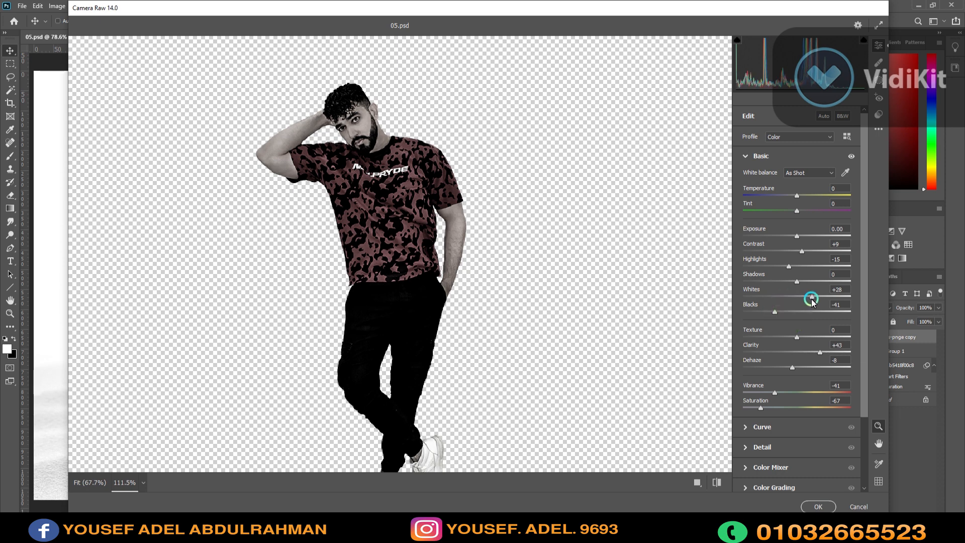
{"action": "left_click_drag", "start_coordinate": [811, 296], "coordinate": [817, 299]}
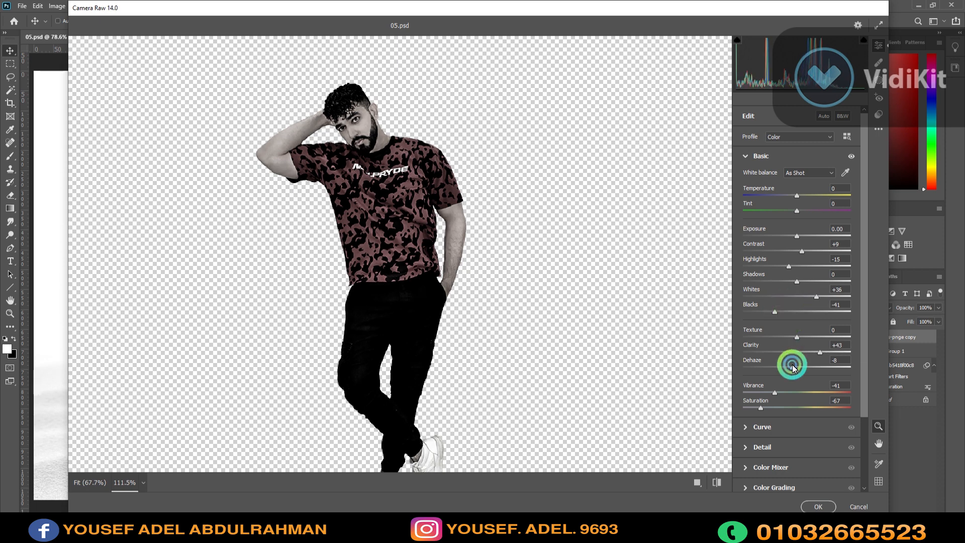
{"action": "left_click", "coordinate": [775, 393]}
{"action": "left_click", "coordinate": [818, 507]}
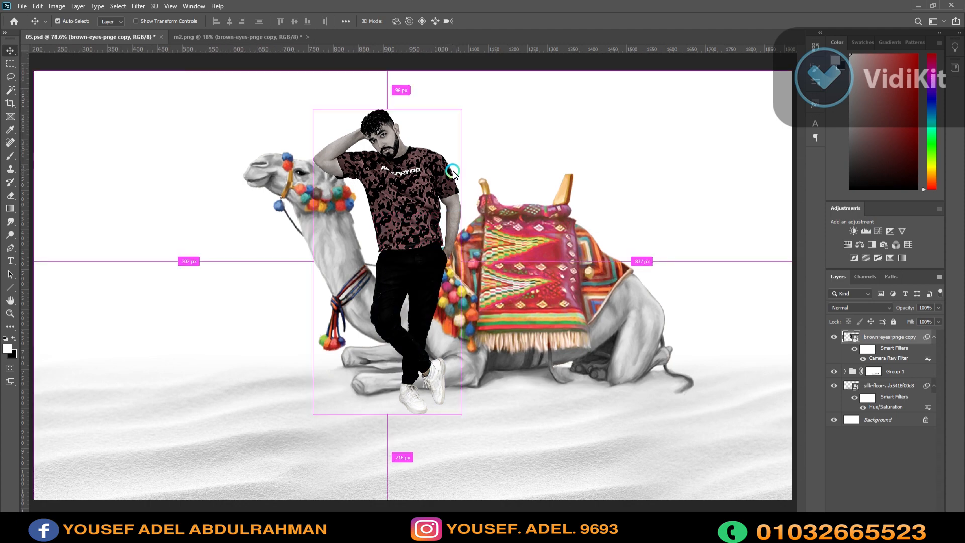
Reduce the man's remaining colour slightly with a Hue/Saturation adjustment
{"action": "key", "text": "ctrl+plus"}
{"action": "key", "text": "ctrl+plus"}
{"action": "key", "text": "ctrl+0"}
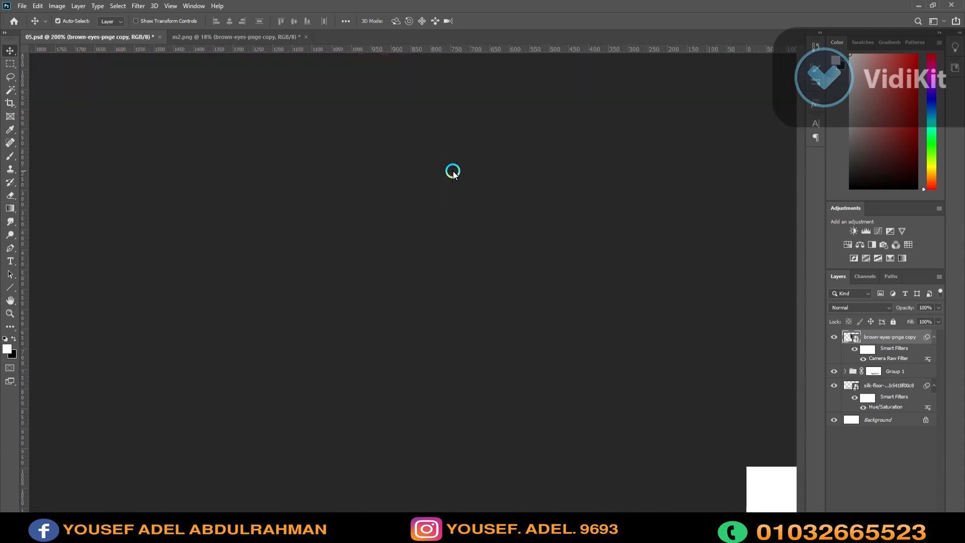
{"action": "key", "text": "ctrl+u"}
{"action": "left_click_drag", "start_coordinate": [730, 249], "coordinate": [718, 253]}
{"action": "left_click", "coordinate": [862, 176]}
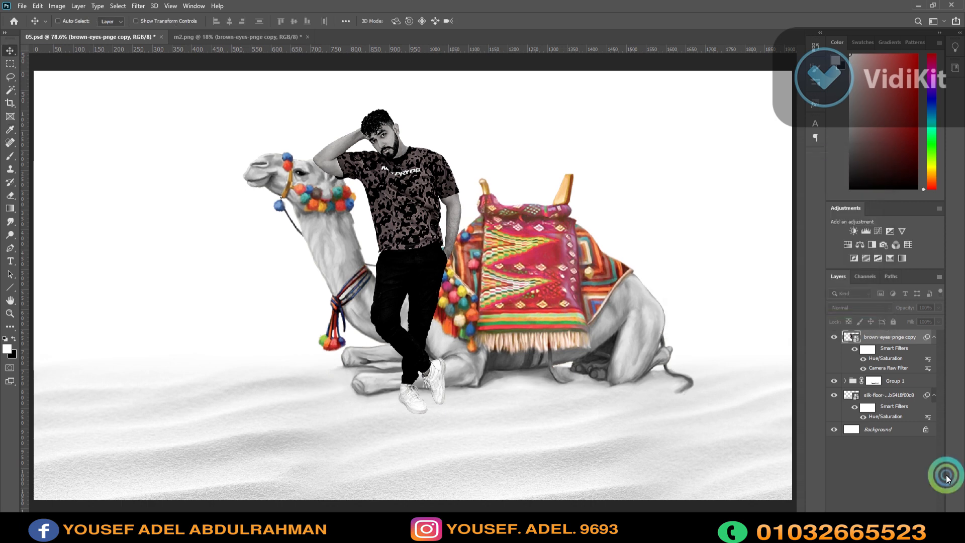
Add a new layer directly beneath the man and set up a soft round black brush with reduced opacity
{"action": "left_click", "coordinate": [914, 506]}
{"action": "left_click_drag", "start_coordinate": [897, 341], "coordinate": [895, 387]}
{"action": "left_click", "coordinate": [10, 156]}
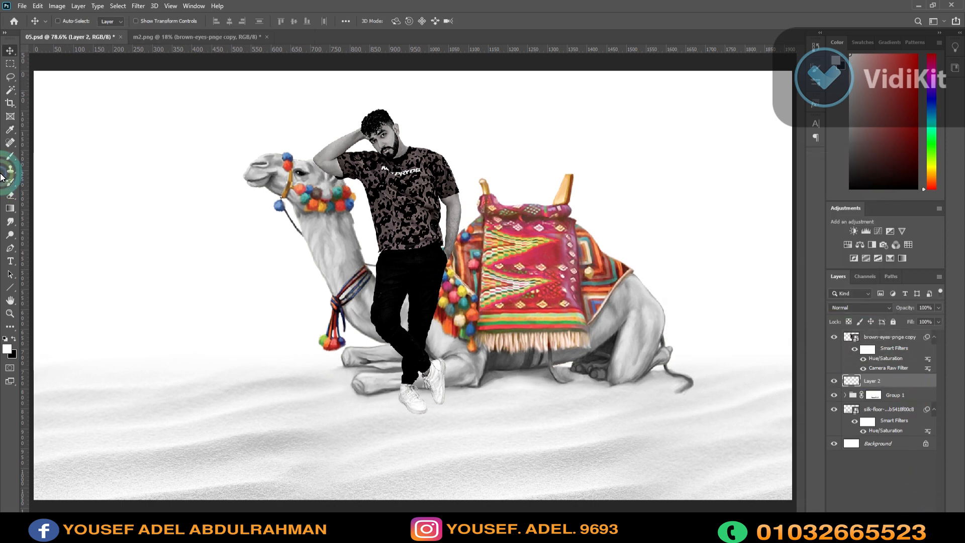
{"action": "left_click", "coordinate": [5, 333]}
{"action": "right_click", "coordinate": [284, 380]}
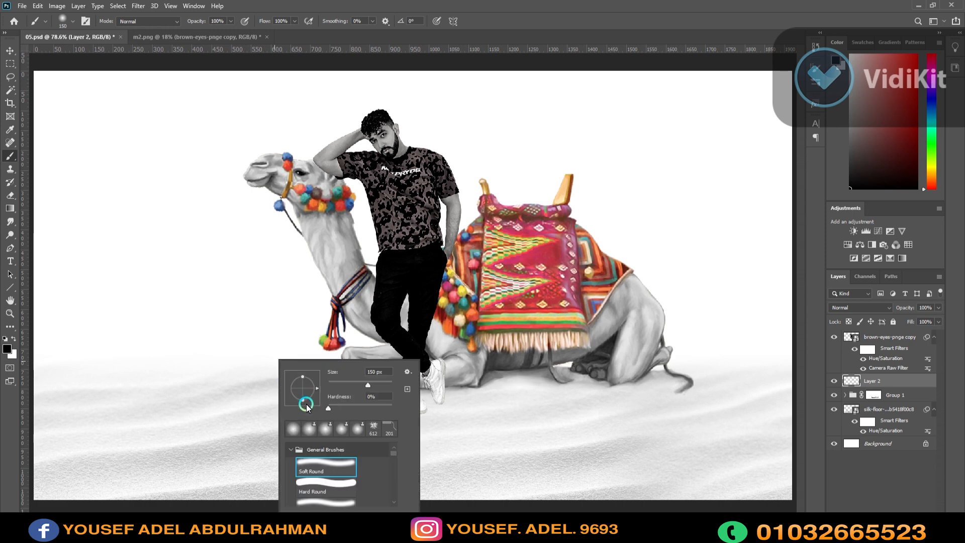
{"action": "left_click", "coordinate": [570, 5]}
{"action": "left_click_drag", "start_coordinate": [169, 18], "coordinate": [167, 18]}
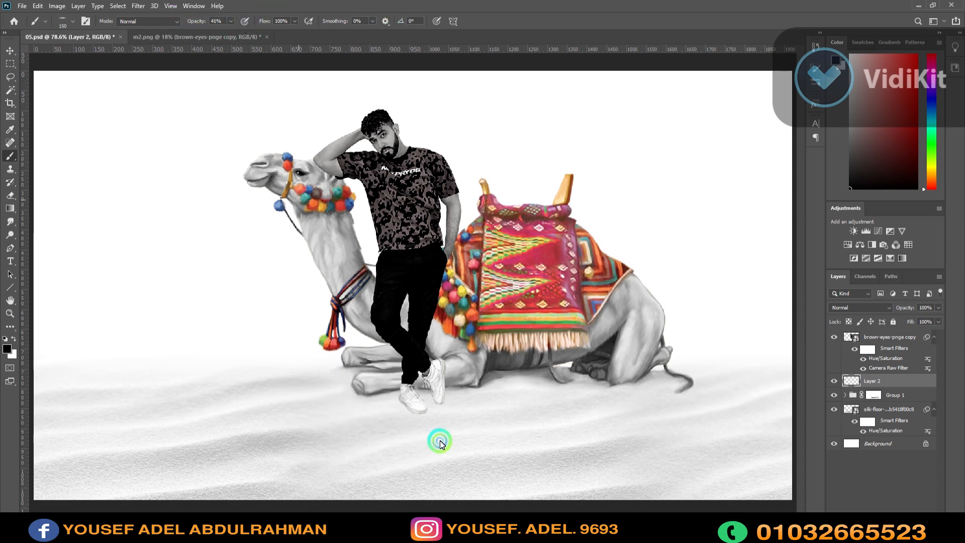
Paint a soft contact shadow under the man's shoes with a small black brush at 11% opacity
{"action": "left_click", "coordinate": [419, 412]}
{"action": "key", "text": "bracketleft"}
{"action": "key", "text": "bracketleft"}
{"action": "key", "text": "bracketleft"}
{"action": "left_click", "coordinate": [441, 420]}
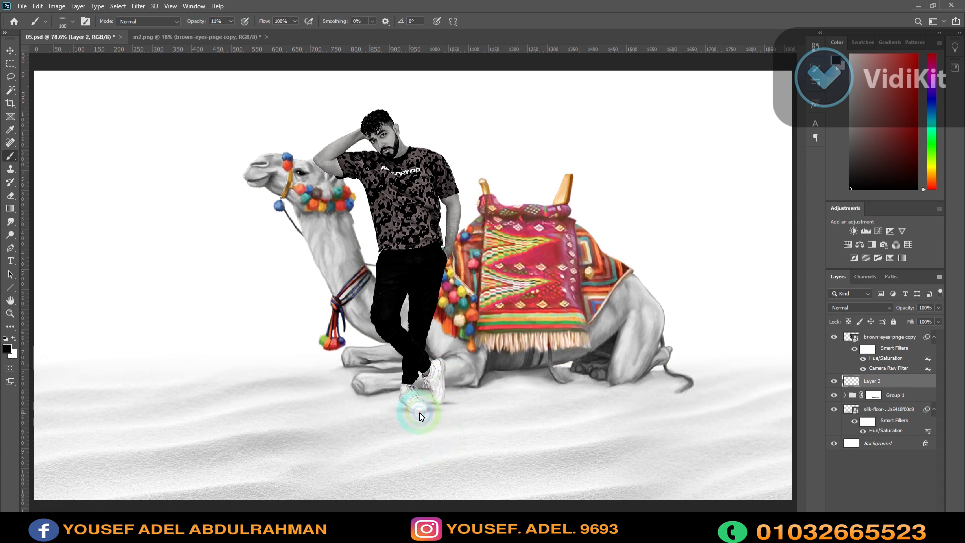
{"action": "key", "text": "bracketright"}
{"action": "key", "text": "bracketright"}
{"action": "key", "text": "bracketright"}
{"action": "key", "text": "bracketright"}
{"action": "key", "text": "bracketright"}
{"action": "key", "text": "bracketright"}
{"action": "left_click", "coordinate": [426, 405]}
{"action": "left_click", "coordinate": [448, 446]}
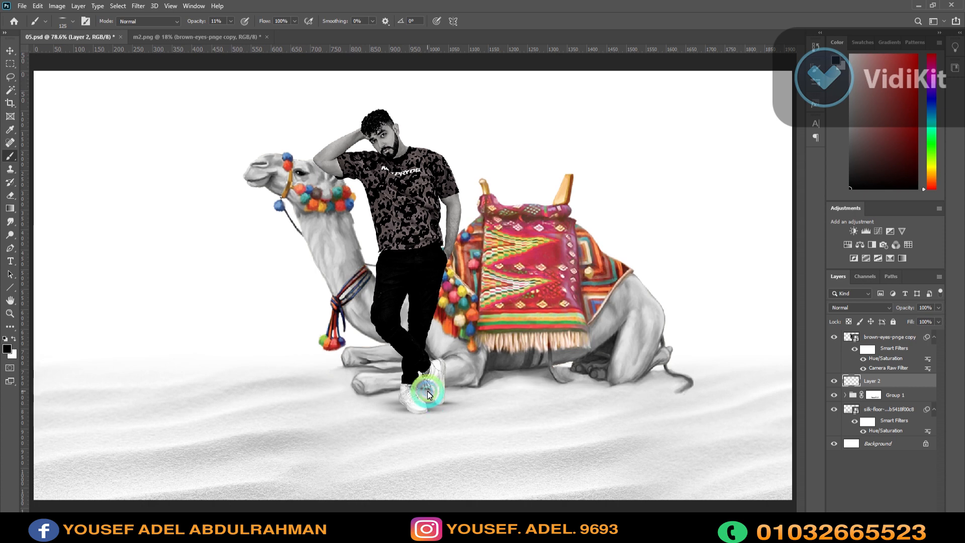
Spread faint shading over the sand around the man's feet and the camel with a 600 px brush
{"action": "key", "text": "bracketright"}
{"action": "key", "text": "bracketright"}
{"action": "key", "text": "bracketright"}
{"action": "key", "text": "bracketright"}
{"action": "key", "text": "bracketright"}
{"action": "key", "text": "bracketright"}
{"action": "key", "text": "bracketright"}
{"action": "key", "text": "bracketright"}
{"action": "left_click", "coordinate": [462, 397]}
{"action": "left_click", "coordinate": [552, 396]}
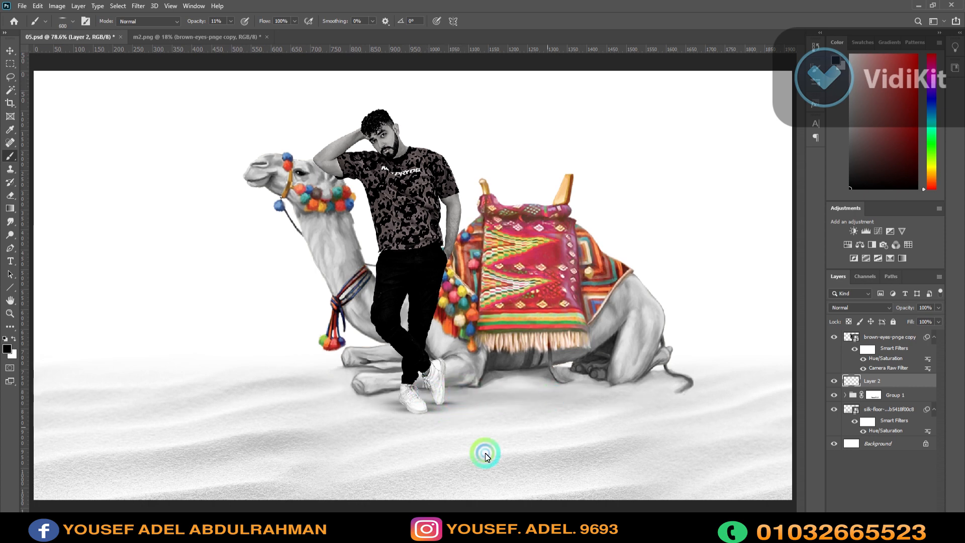
{"action": "left_click", "coordinate": [463, 408]}
Darken the sand in front of the camel's forelegs and towards the canvas's left side with a 900 px brush
{"action": "key", "text": "bracketright"}
{"action": "key", "text": "bracketright"}
{"action": "key", "text": "bracketright"}
{"action": "left_click", "coordinate": [357, 431]}
{"action": "left_click", "coordinate": [342, 421]}
{"action": "left_click", "coordinate": [143, 454]}
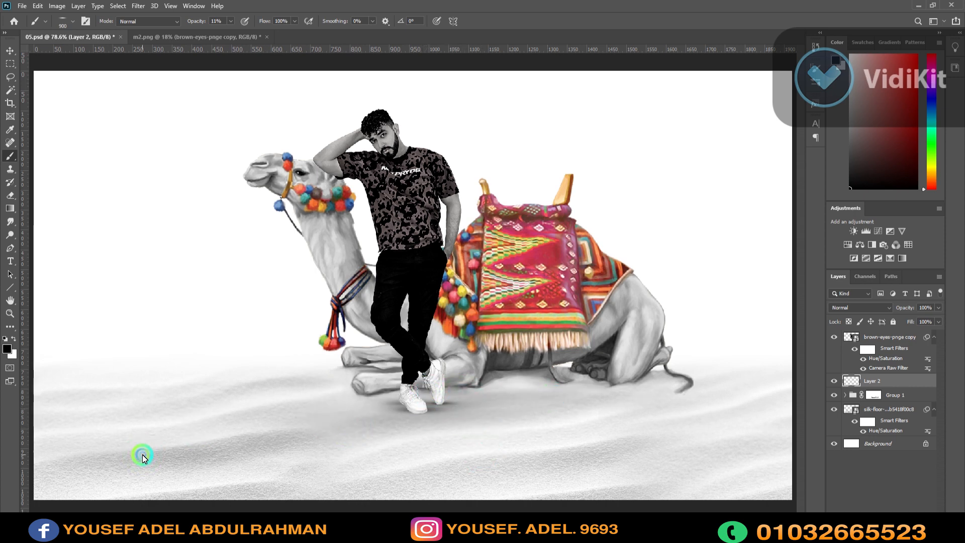
{"action": "left_click", "coordinate": [318, 405]}
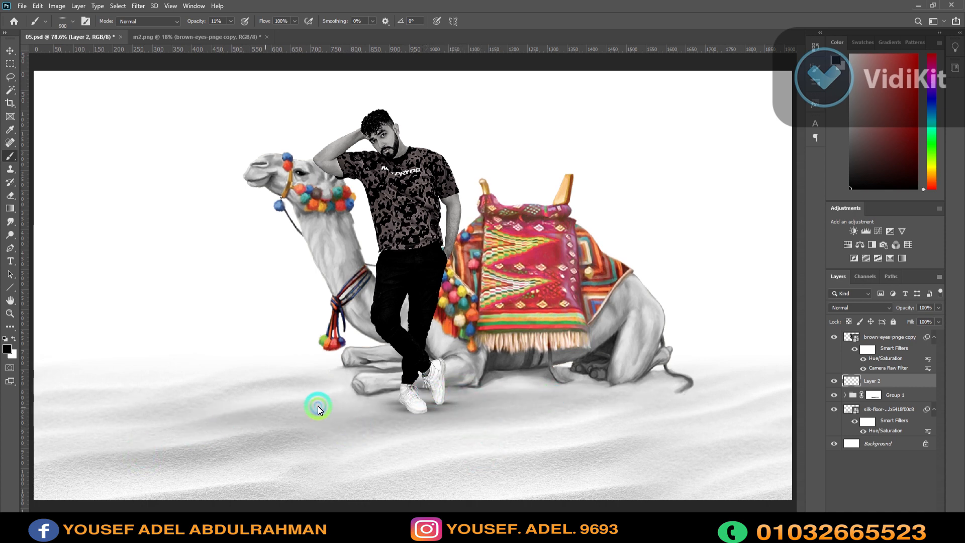
Deepen the broad shadow under the man's feet with a large soft black brush at 11% opacity
{"action": "left_click", "coordinate": [421, 397]}
{"action": "key", "text": "bracketright"}
{"action": "key", "text": "bracketright"}
{"action": "key", "text": "bracketright"}
{"action": "key", "text": "bracketright"}
{"action": "left_click", "coordinate": [423, 409]}
{"action": "left_click", "coordinate": [423, 411]}
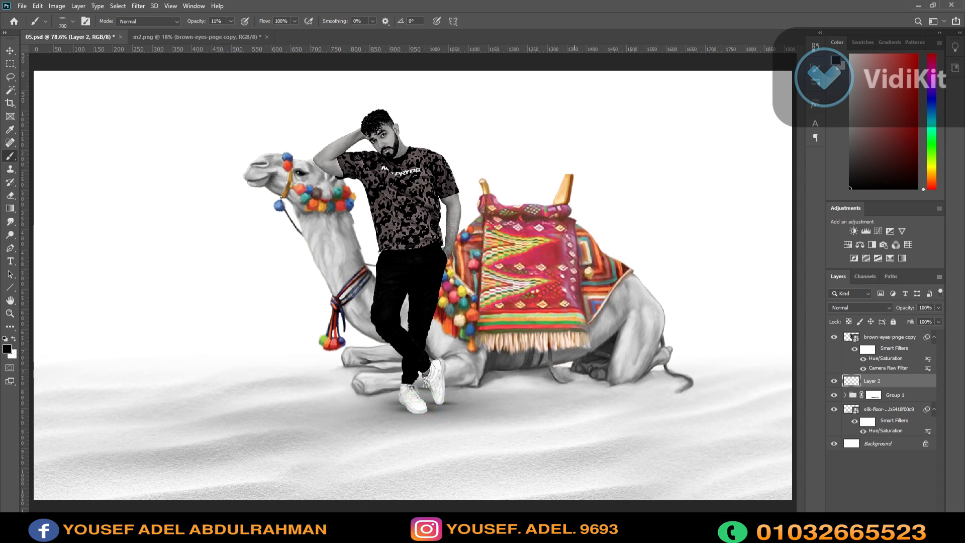
Add a new layer above the man and darken the foreground sand with a black-to-transparent gradient rising from below the canvas
{"action": "left_click", "coordinate": [10, 50]}
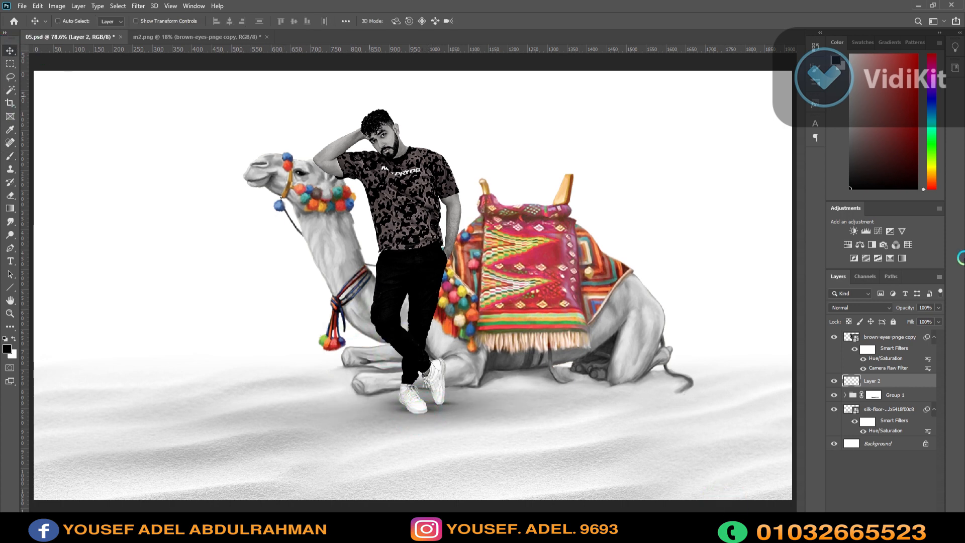
{"action": "left_click", "coordinate": [892, 337]}
{"action": "key", "text": "ctrl+shift+alt+n"}
{"action": "left_click", "coordinate": [10, 209]}
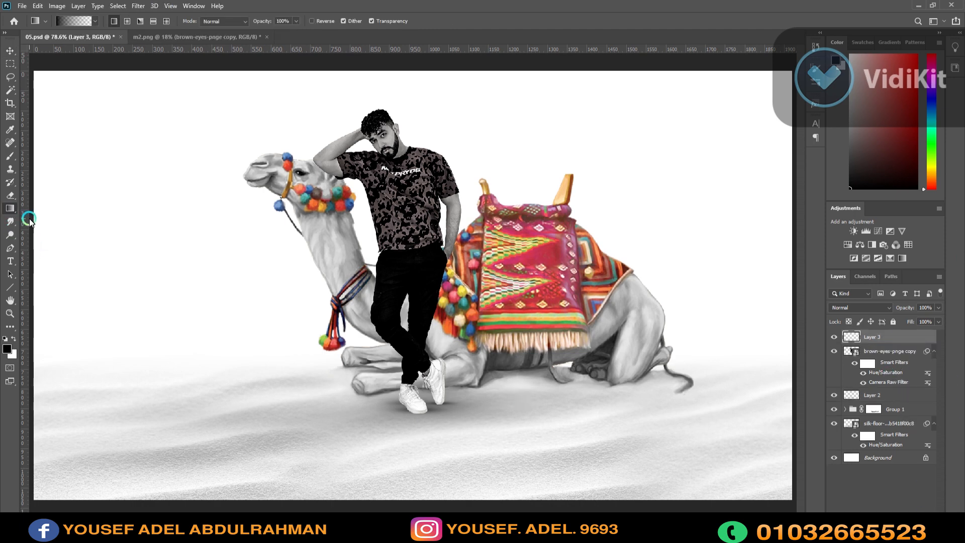
{"action": "key", "text": "ctrl+minus"}
{"action": "key", "text": "ctrl+minus"}
{"action": "key", "text": "ctrl+minus"}
{"action": "left_click_drag", "start_coordinate": [421, 378], "coordinate": [423, 324]}
{"action": "key", "text": "ctrl+plus"}
{"action": "key", "text": "ctrl+plus"}
{"action": "key", "text": "ctrl+plus"}
{"action": "key", "text": "v"}
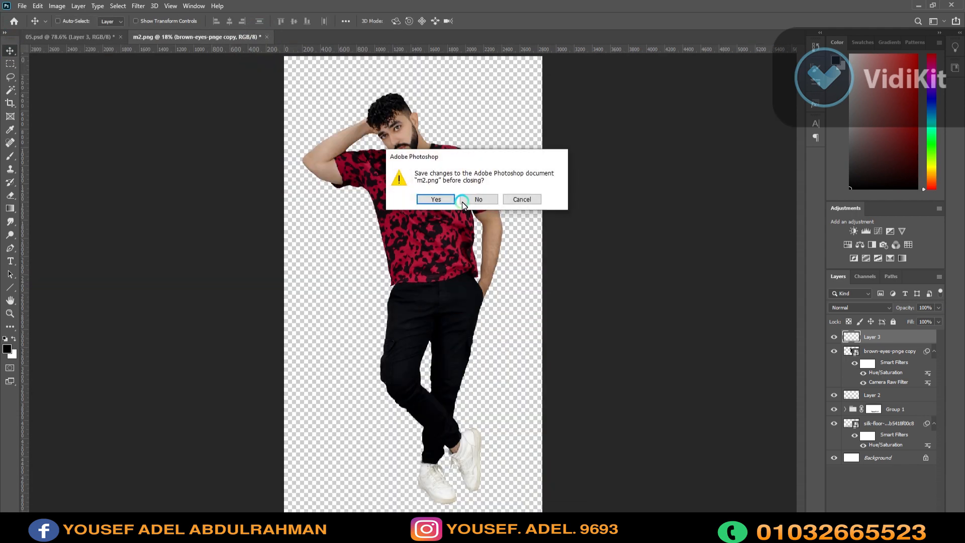
Close m2.png without saving and bring the man in the white T-shirt into 05.psd, scaled to about 14.65% over the camel's hindquarters
{"action": "left_click", "coordinate": [467, 201]}
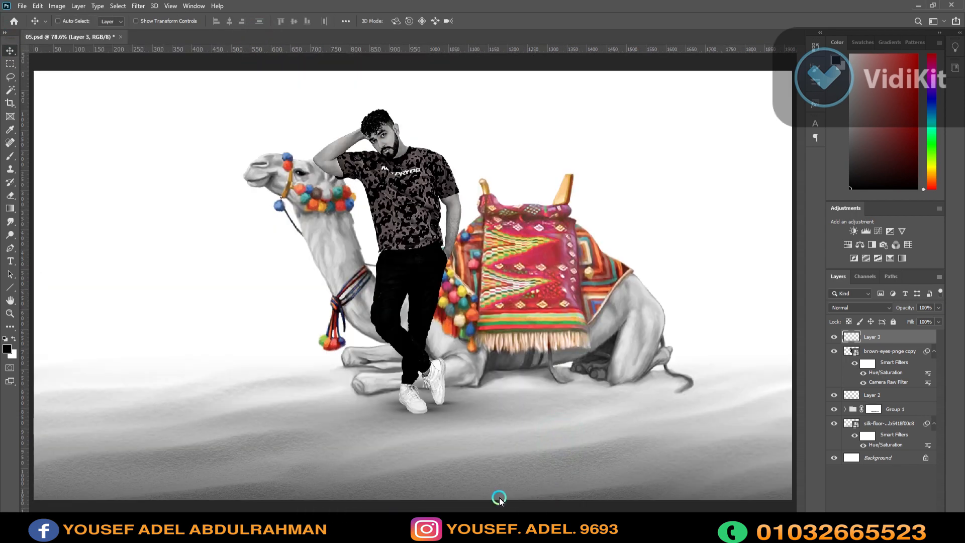
{"action": "mouse_move", "coordinate": [352, 526]}
{"action": "left_click", "coordinate": [352, 487]}
{"action": "left_click_drag", "start_coordinate": [608, 149], "coordinate": [560, 354]}
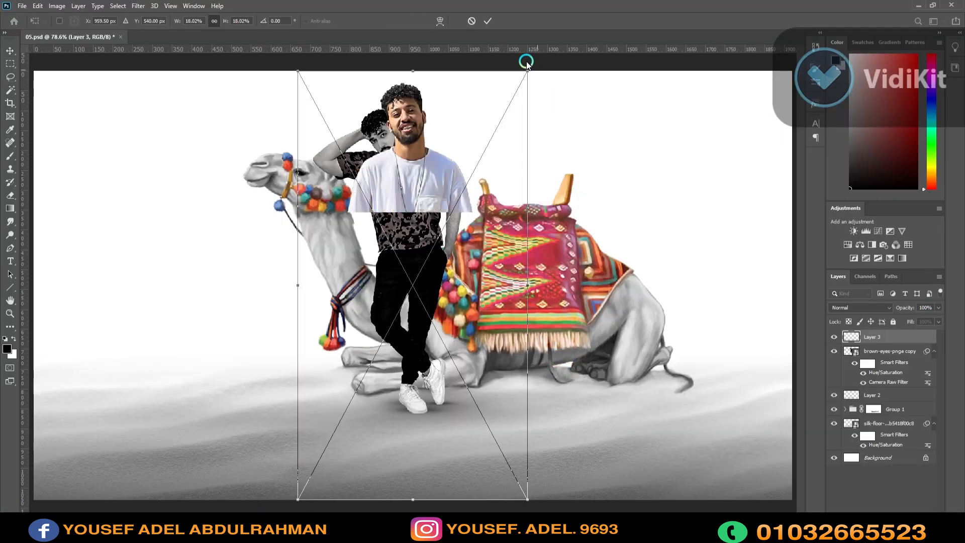
{"action": "left_click_drag", "start_coordinate": [527, 74], "coordinate": [478, 147]}
{"action": "left_click_drag", "start_coordinate": [420, 256], "coordinate": [626, 185]}
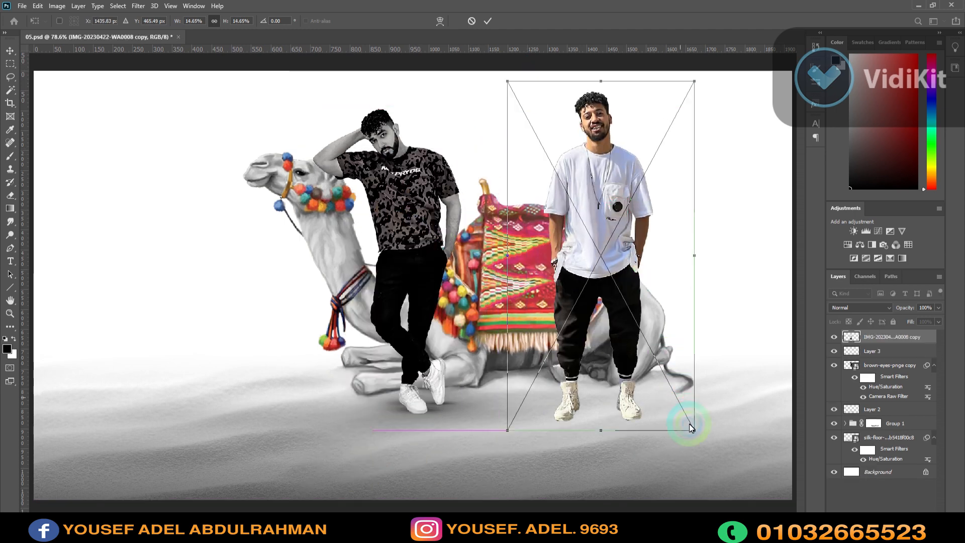
Scale the man in the white T-shirt to about 13.2% and stand him in front of the camel's hindquarters
{"action": "left_click_drag", "start_coordinate": [691, 428], "coordinate": [652, 388]}
{"action": "mouse_move", "coordinate": [601, 274]}
{"action": "left_mouse_down"}
{"action": "mouse_move", "coordinate": [651, 291]}
{"action": "mouse_move", "coordinate": [610, 277]}
{"action": "left_mouse_up"}
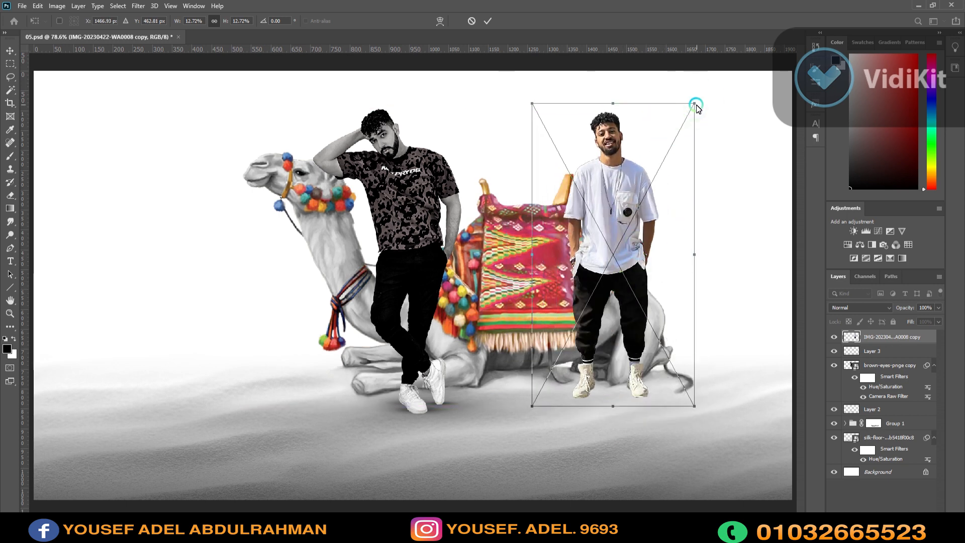
{"action": "left_click_drag", "start_coordinate": [695, 102], "coordinate": [700, 92]}
{"action": "left_click_drag", "start_coordinate": [654, 261], "coordinate": [664, 267]}
{"action": "key", "text": "Return"}
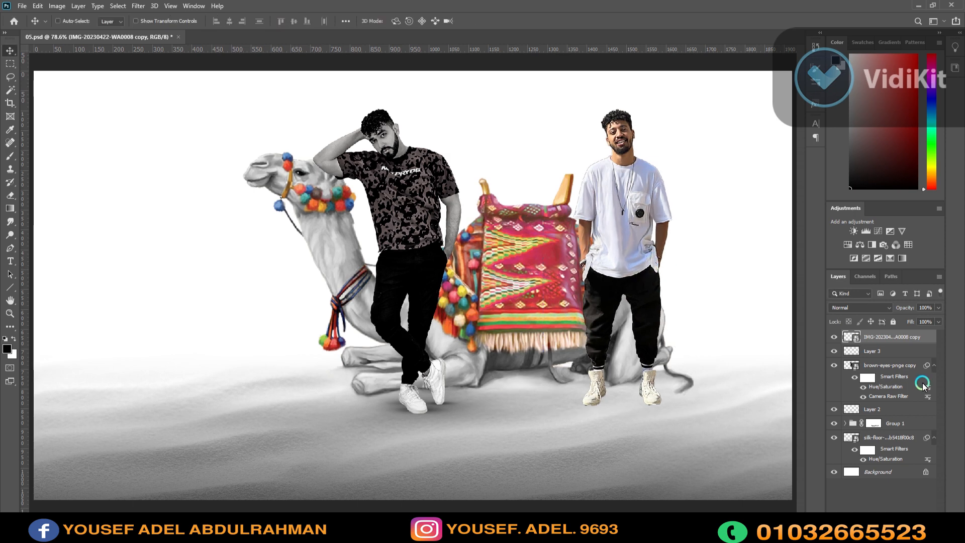
Try the man in the white T-shirt behind the camel, and return his layer to just beneath Layer 3
{"action": "left_click_drag", "start_coordinate": [905, 337], "coordinate": [903, 435]}
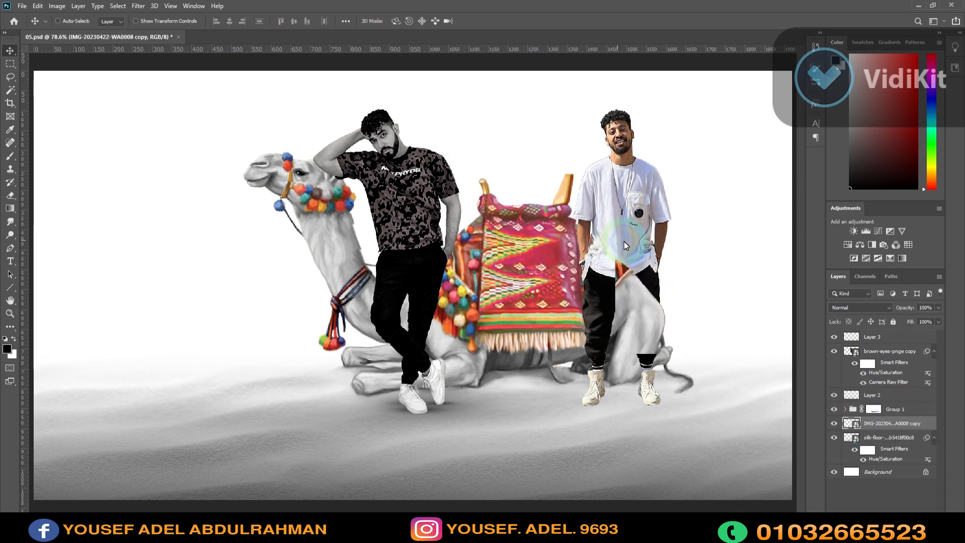
{"action": "left_click_drag", "start_coordinate": [634, 251], "coordinate": [624, 226]}
{"action": "left_click_drag", "start_coordinate": [872, 424], "coordinate": [875, 344]}
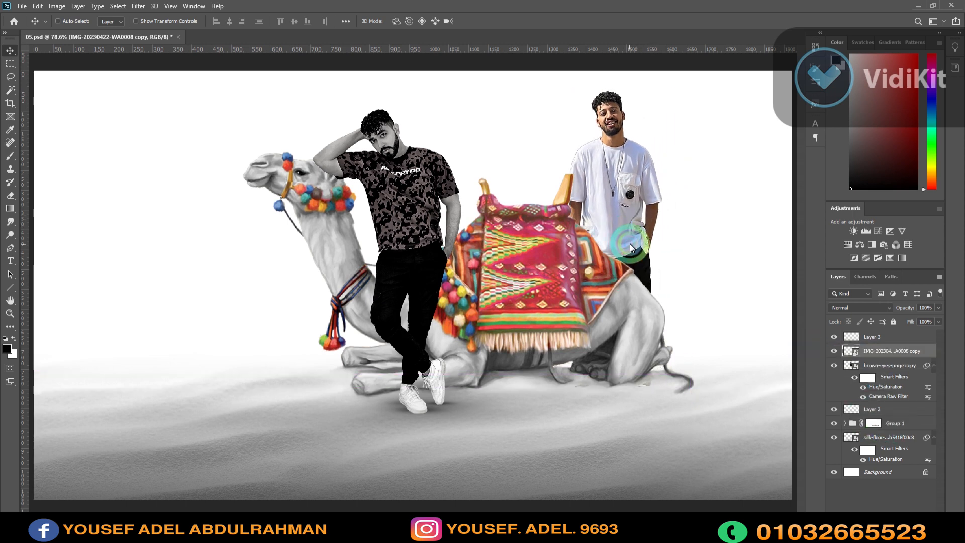
{"action": "left_click_drag", "start_coordinate": [632, 248], "coordinate": [628, 260]}
Scale the man in the white T-shirt to 13.33% and position him in front of the camel's hindquarters
{"action": "key", "text": "ctrl+t"}
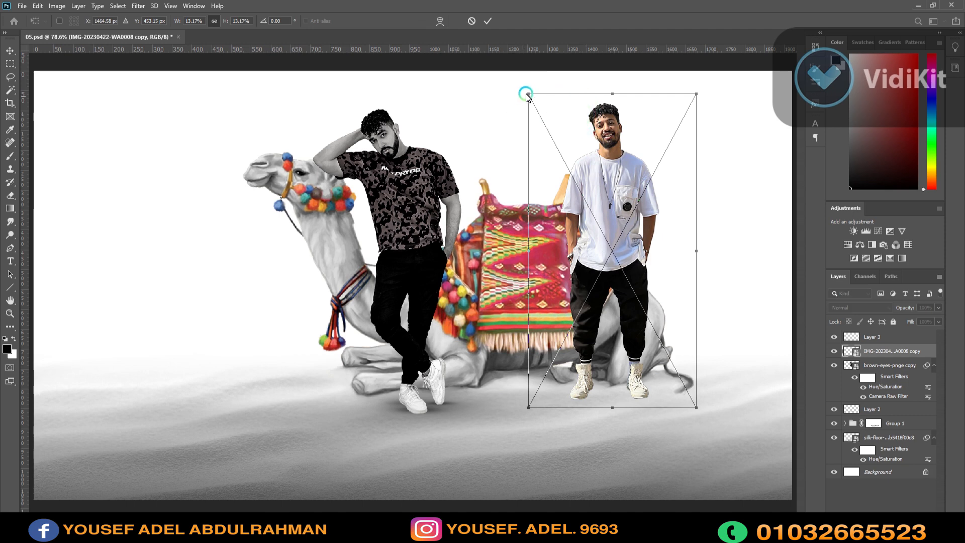
{"action": "left_click_drag", "start_coordinate": [526, 94], "coordinate": [547, 103]}
{"action": "left_click_drag", "start_coordinate": [633, 316], "coordinate": [651, 314]}
{"action": "left_click_drag", "start_coordinate": [555, 406], "coordinate": [545, 423]}
{"action": "left_click_drag", "start_coordinate": [648, 340], "coordinate": [644, 335]}
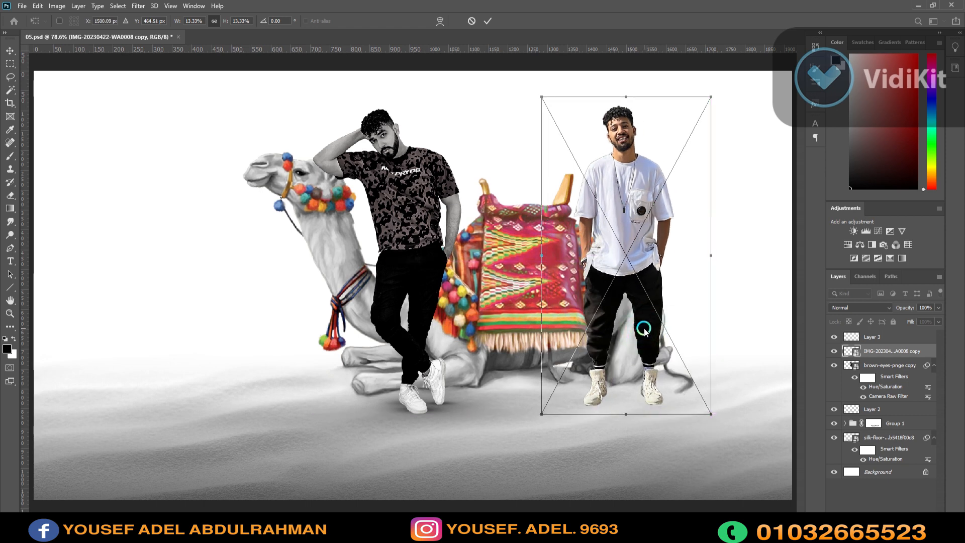
{"action": "double_click", "coordinate": [646, 327]}
Place the man in the white T-shirt behind the camel's rump by moving his layer below Group 1, and scale him down slightly
{"action": "left_click_drag", "start_coordinate": [646, 327], "coordinate": [638, 317]}
{"action": "left_click_drag", "start_coordinate": [852, 356], "coordinate": [887, 430]}
{"action": "left_click_drag", "start_coordinate": [635, 270], "coordinate": [674, 252]}
{"action": "key", "text": "ctrl+t"}
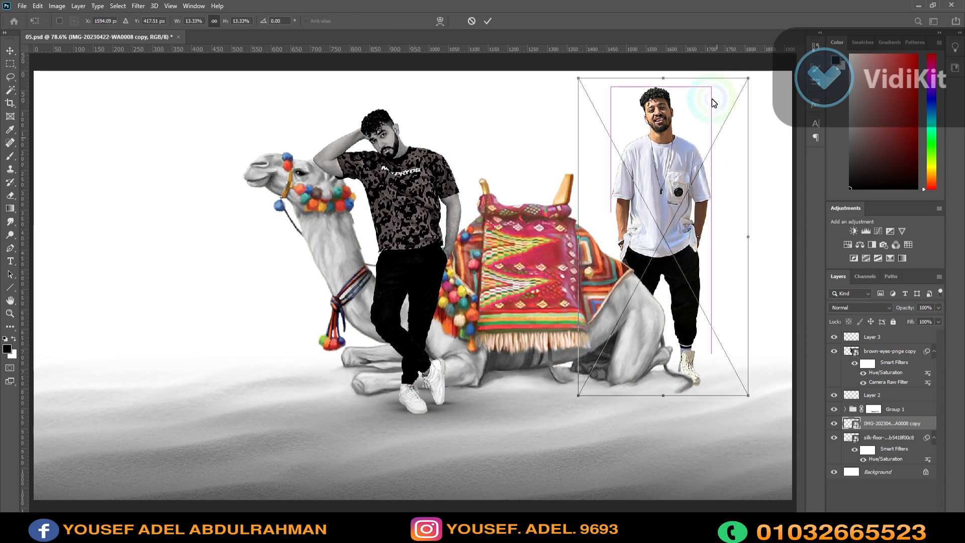
{"action": "left_click_drag", "start_coordinate": [746, 88], "coordinate": [746, 95]}
{"action": "key", "text": "Return"}
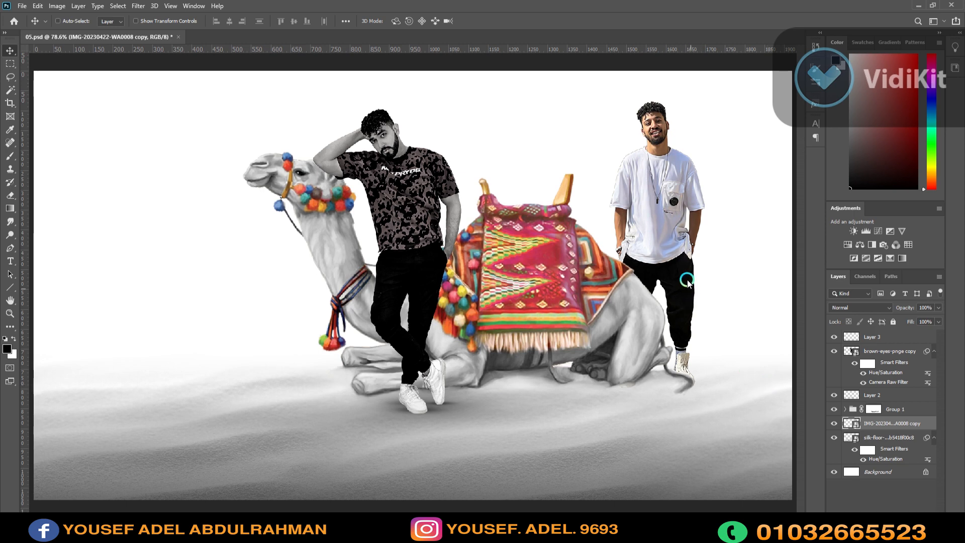
Move the white T-shirt man's layer above Group 1 and stand him in front of the camel's hindquarters
{"action": "left_click_drag", "start_coordinate": [686, 222], "coordinate": [746, 239]}
{"action": "left_click_drag", "start_coordinate": [900, 425], "coordinate": [904, 402]}
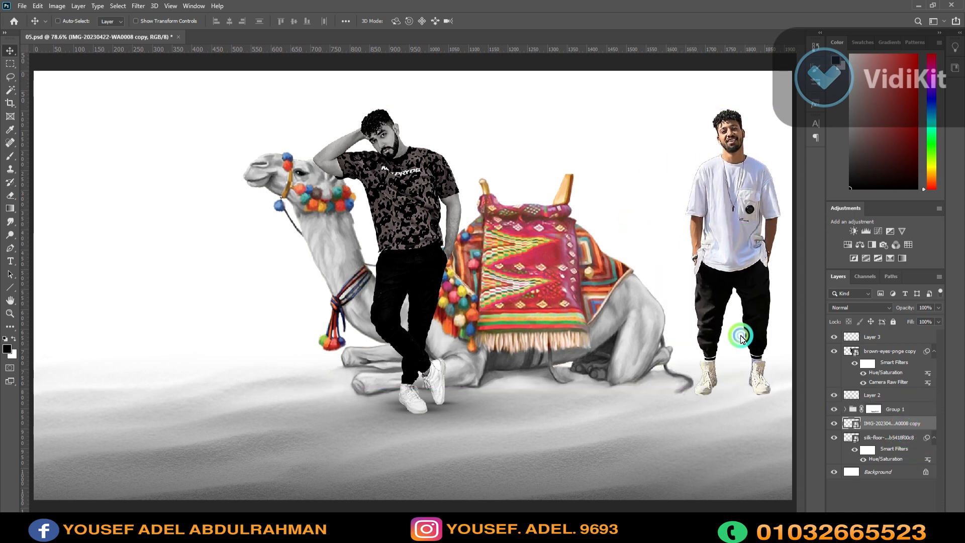
{"action": "left_click_drag", "start_coordinate": [690, 296], "coordinate": [635, 286]}
Add a new layer directly beneath the white T-shirt man's layer for brushing
{"action": "left_click", "coordinate": [922, 515]}
{"action": "left_click_drag", "start_coordinate": [890, 408], "coordinate": [892, 433]}
{"action": "left_click", "coordinate": [15, 142]}
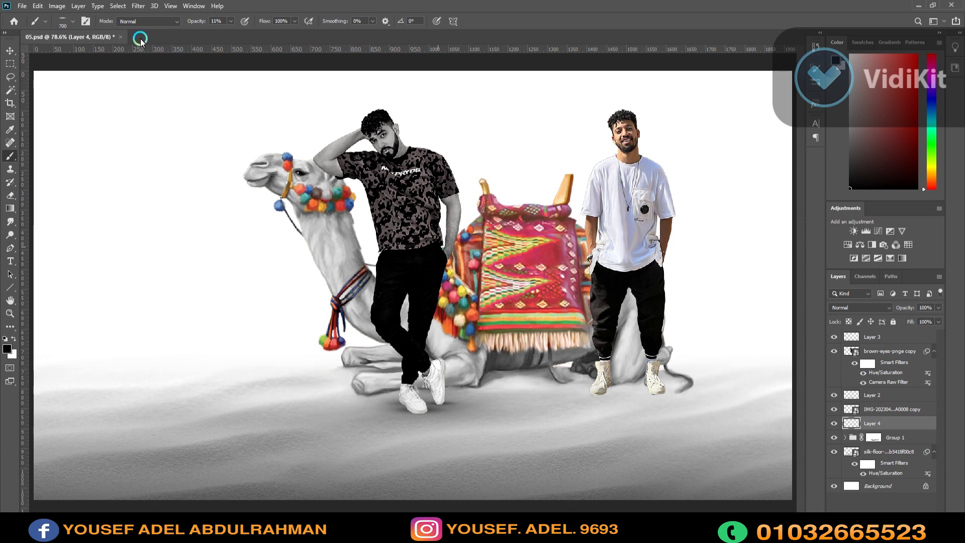
Paint black contact shadows under both of the white T-shirt man's shoes with a 150 px brush at 40% opacity
{"action": "left_click_drag", "start_coordinate": [198, 22], "coordinate": [213, 23]}
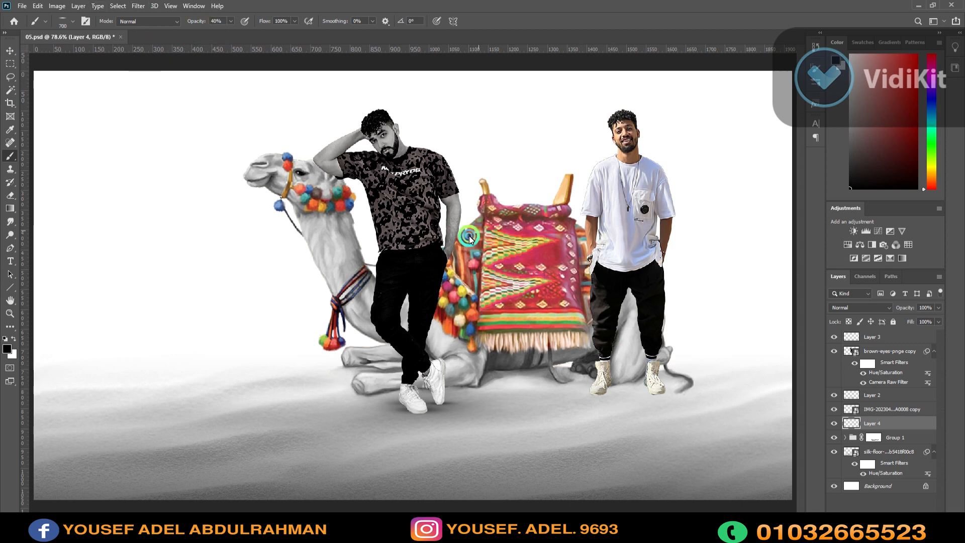
{"action": "key", "text": "bracketleft"}
{"action": "key", "text": "bracketleft"}
{"action": "key", "text": "bracketleft"}
{"action": "key", "text": "bracketleft"}
{"action": "key", "text": "bracketleft"}
{"action": "key", "text": "bracketleft"}
{"action": "key", "text": "bracketleft"}
{"action": "key", "text": "bracketleft"}
{"action": "left_click", "coordinate": [601, 394]}
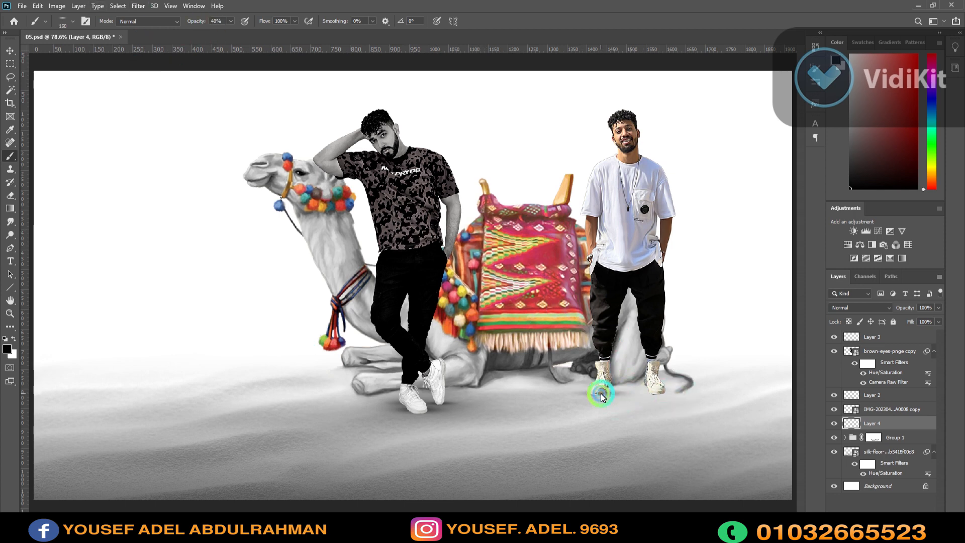
{"action": "left_click", "coordinate": [658, 391]}
Brush a wider, fainter shadow on the sand around the white T-shirt man's feet at 12% brush opacity
{"action": "left_click", "coordinate": [195, 22]}
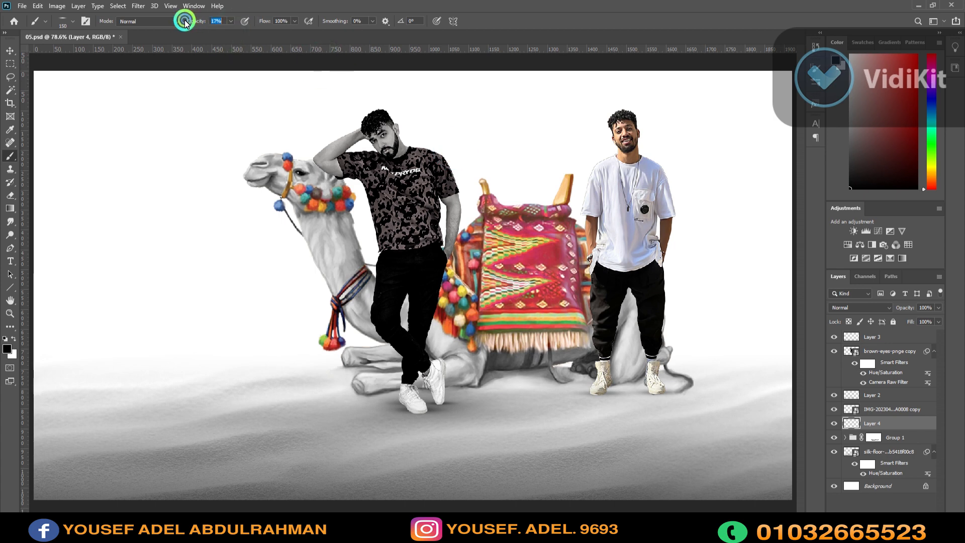
{"action": "type", "text": "12"}
{"action": "key", "text": "bracketright"}
{"action": "key", "text": "bracketright"}
{"action": "key", "text": "bracketright"}
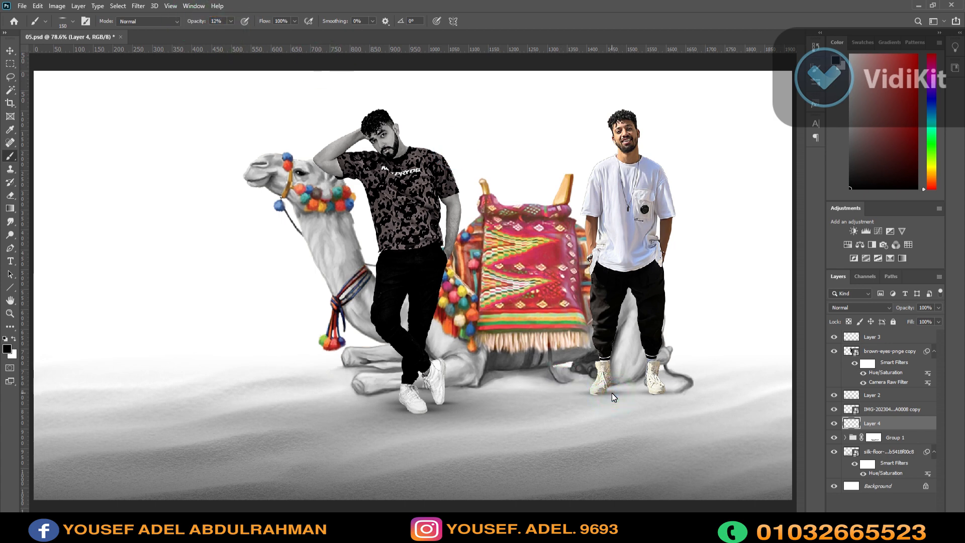
{"action": "left_click", "coordinate": [593, 395]}
{"action": "left_click", "coordinate": [632, 392]}
{"action": "key", "text": "bracketright"}
{"action": "key", "text": "bracketright"}
{"action": "key", "text": "bracketright"}
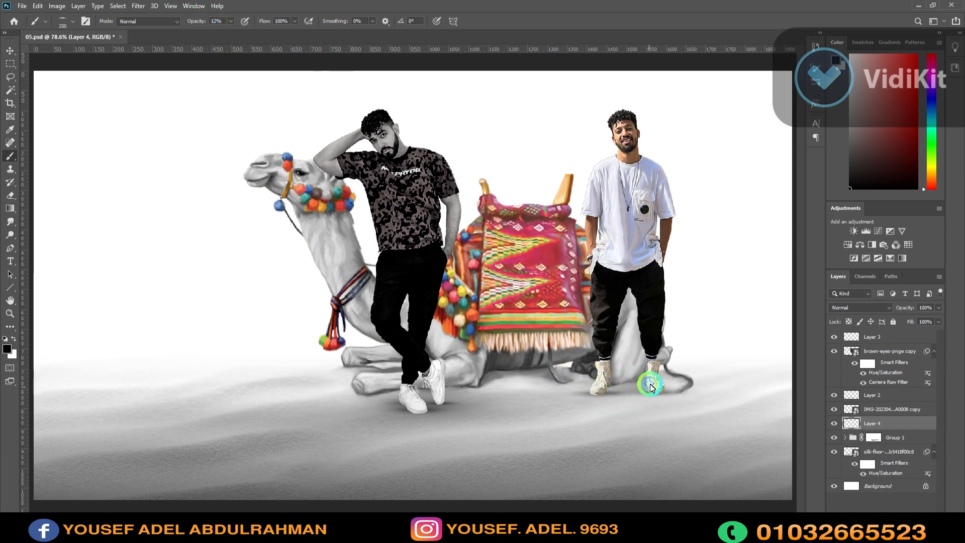
{"action": "key", "text": "bracketleft"}
{"action": "key", "text": "bracketleft"}
{"action": "key", "text": "bracketleft"}
{"action": "key", "text": "bracketleft"}
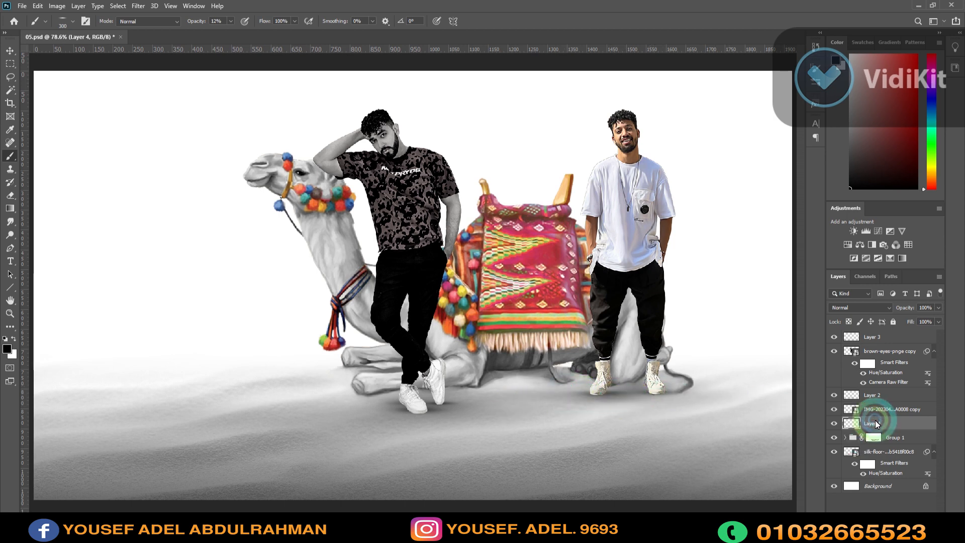
{"action": "left_click", "coordinate": [605, 396]}
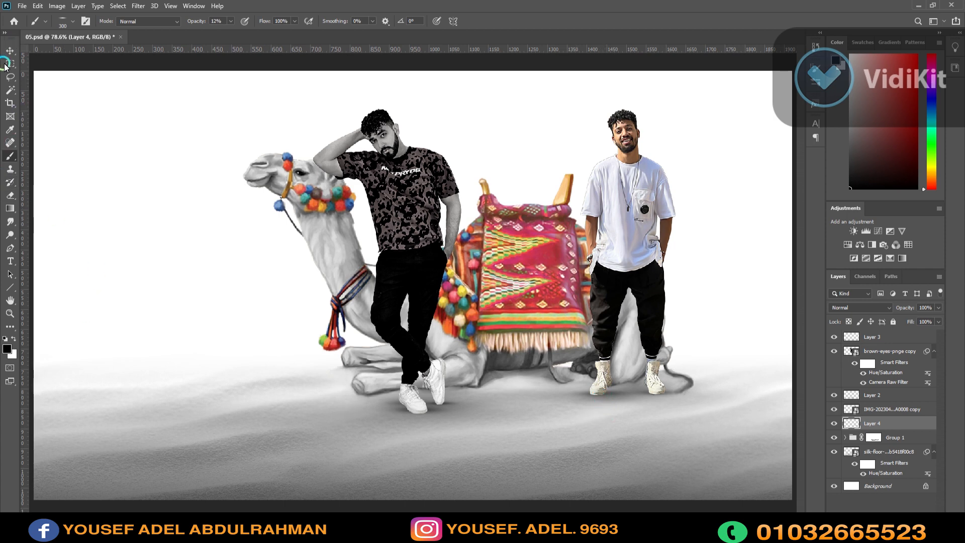
Select the white T-shirt man's layer and start applying a filter to it
{"action": "left_click", "coordinate": [10, 51]}
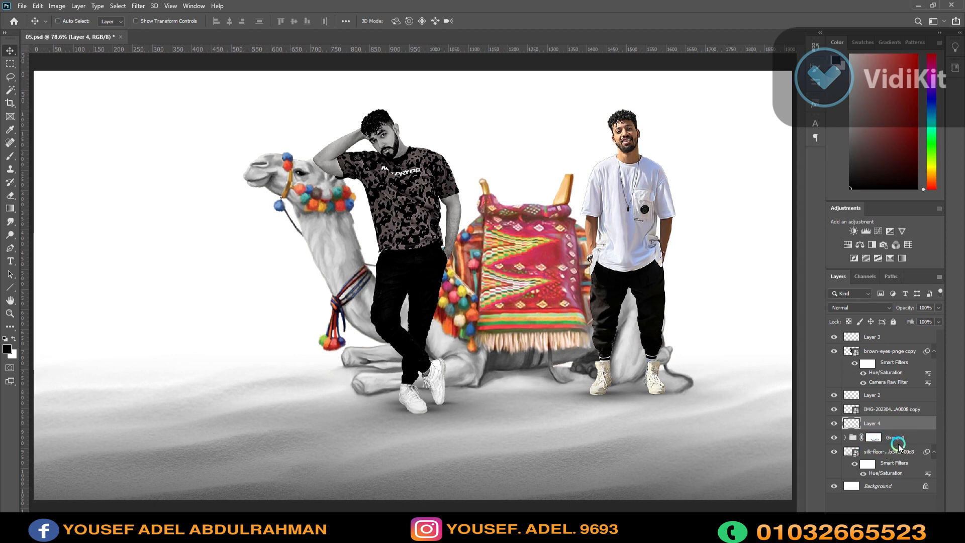
{"action": "left_click", "coordinate": [895, 409]}
{"action": "left_click", "coordinate": [138, 5]}
{"action": "left_click", "coordinate": [633, 211]}
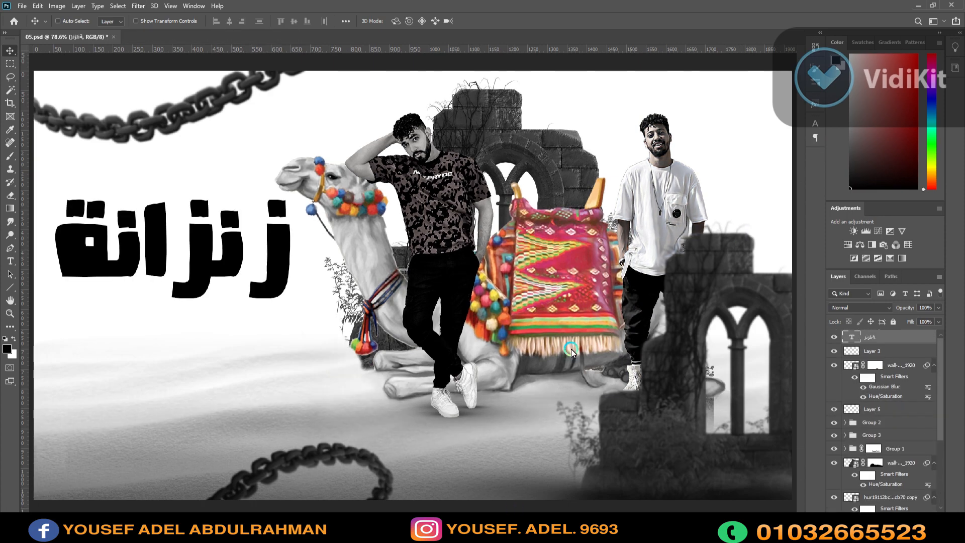
{"action": "left_click", "coordinate": [859, 340]}
{"action": "double_click", "coordinate": [852, 339]}
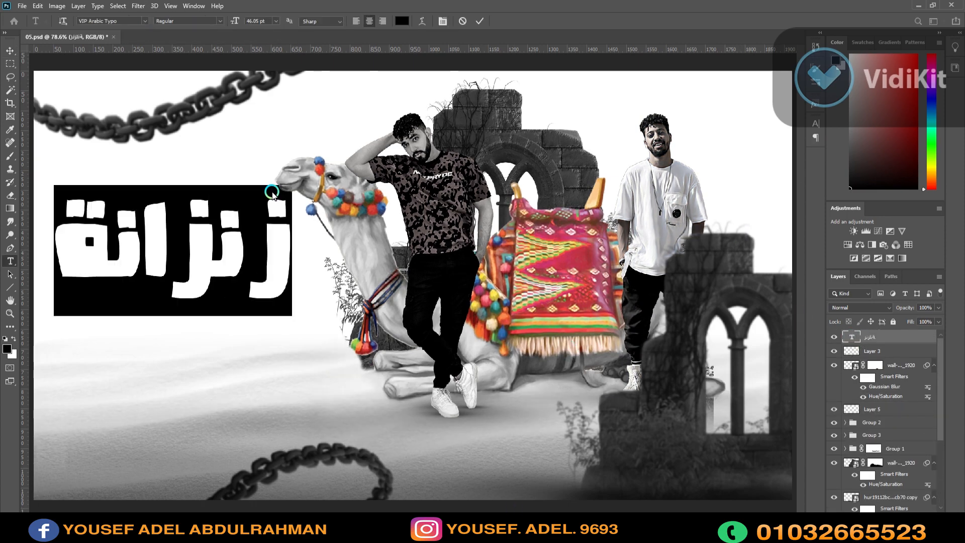
{"action": "left_click", "coordinate": [479, 21]}
{"action": "key", "text": "v"}
Add a Gradient Overlay to the Arabic title's layer and open its gradient for editing
{"action": "right_click", "coordinate": [876, 341]}
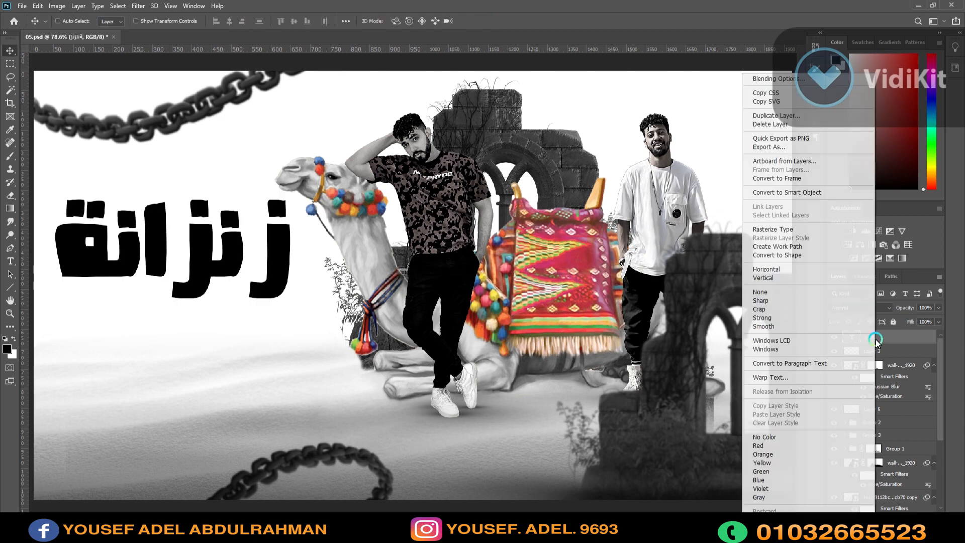
{"action": "left_click", "coordinate": [789, 85]}
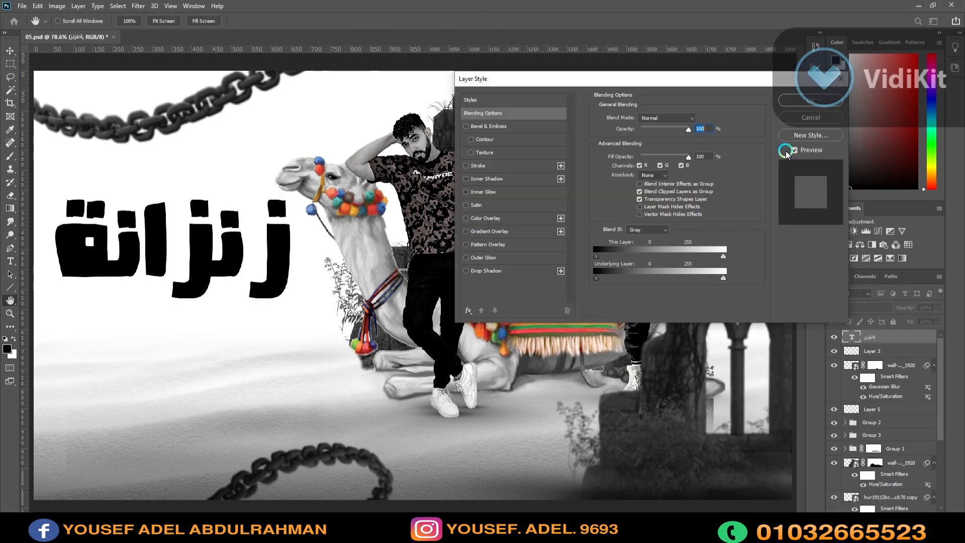
{"action": "left_click", "coordinate": [467, 231]}
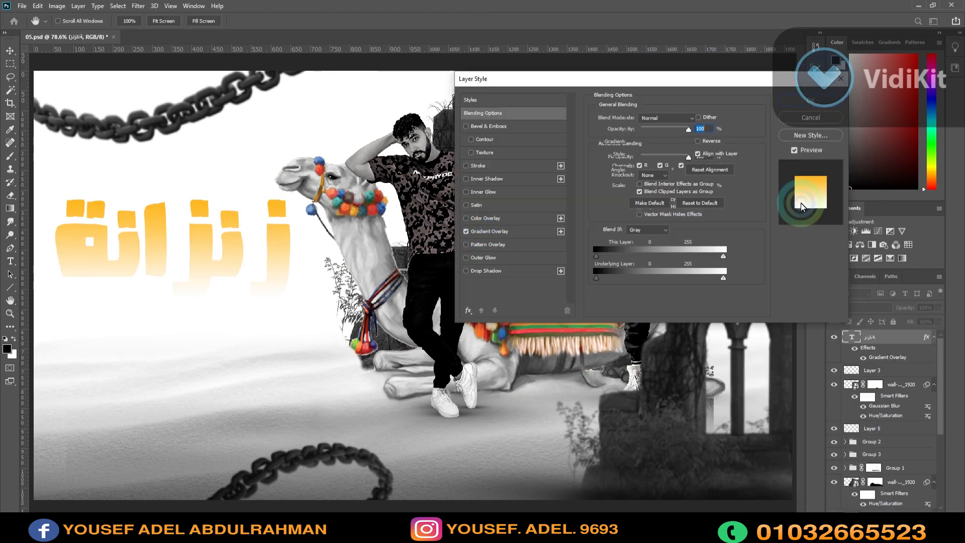
{"action": "left_click", "coordinate": [656, 143]}
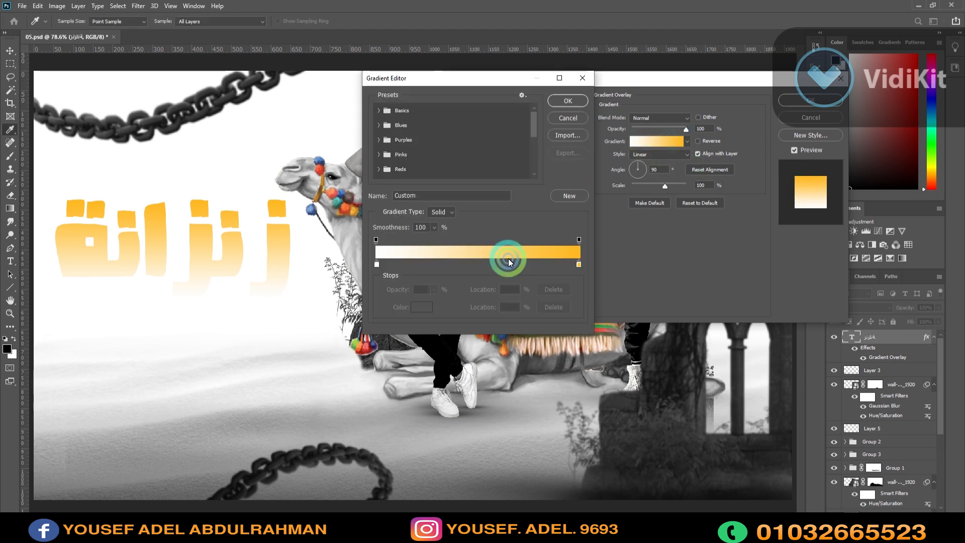
Change the gradient's white starting stop to orange #ff8400 and keep the yellow-orange end stop
{"action": "left_click", "coordinate": [377, 265]}
{"action": "double_click", "coordinate": [377, 266]}
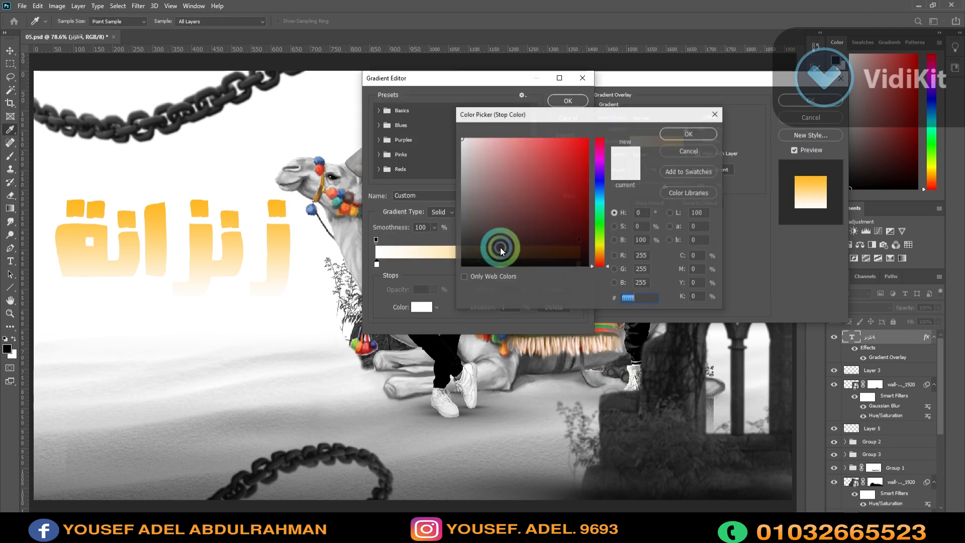
{"action": "left_click_drag", "start_coordinate": [600, 224], "coordinate": [599, 256]}
{"action": "left_click_drag", "start_coordinate": [583, 181], "coordinate": [605, 258]}
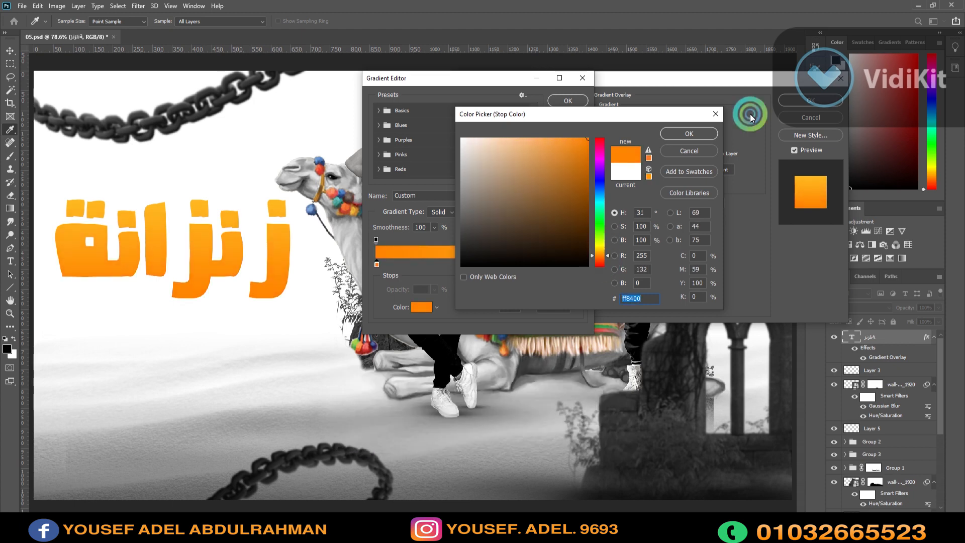
{"action": "left_click", "coordinate": [689, 134]}
{"action": "left_click", "coordinate": [579, 264]}
{"action": "double_click", "coordinate": [579, 264]}
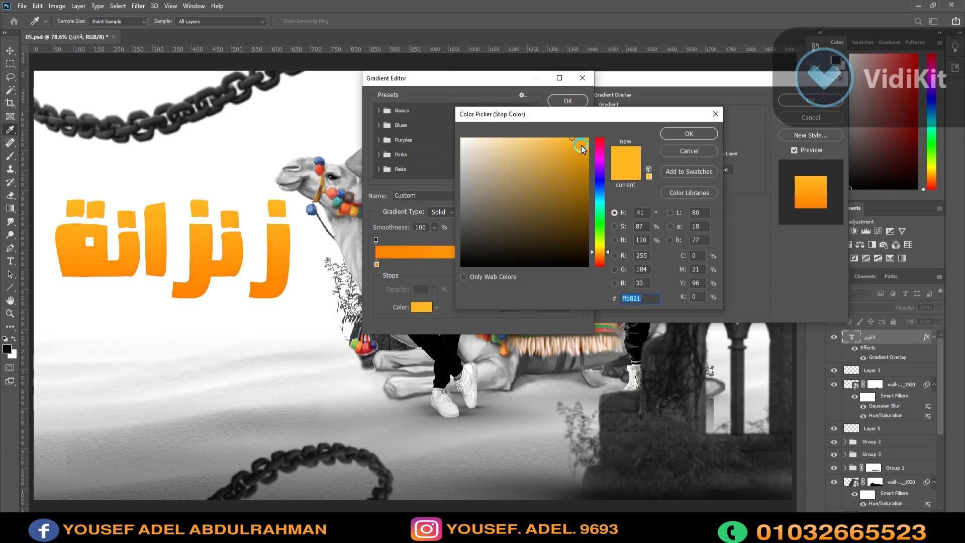
{"action": "left_click", "coordinate": [692, 134]}
Set the title gradient's starting stop to #ff6000 and its end stop to #ffc21d, and accept the gradient
{"action": "double_click", "coordinate": [377, 264]}
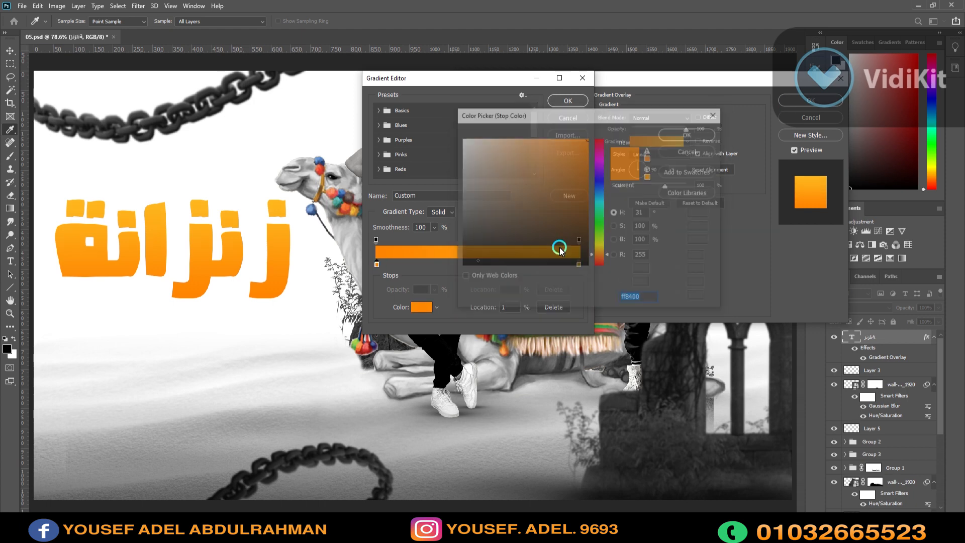
{"action": "left_click_drag", "start_coordinate": [592, 257], "coordinate": [592, 259]}
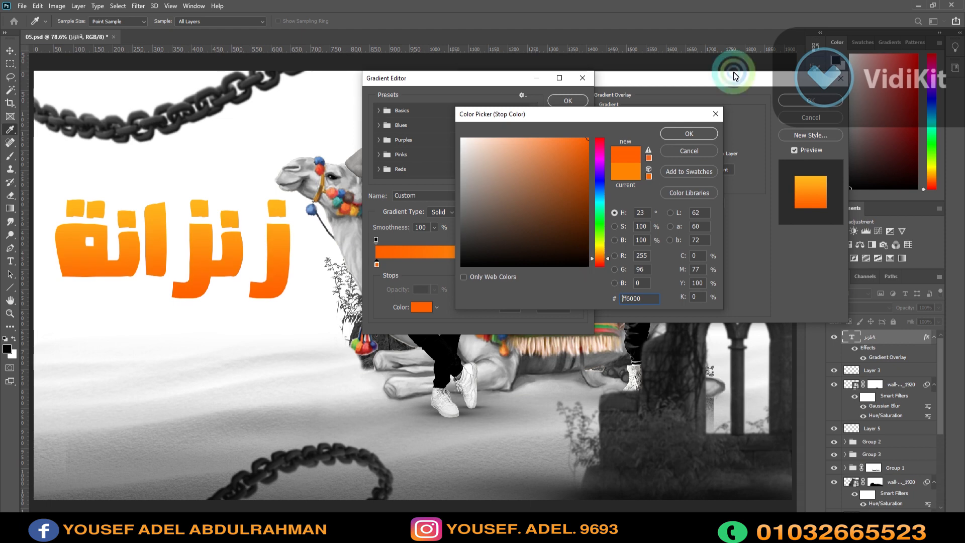
{"action": "left_click", "coordinate": [693, 132]}
{"action": "double_click", "coordinate": [578, 264]}
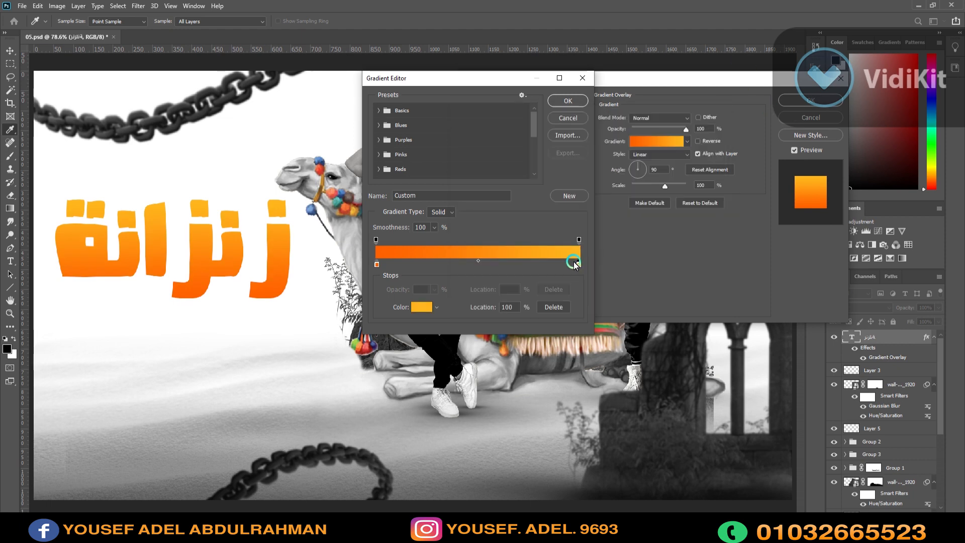
{"action": "left_click_drag", "start_coordinate": [597, 259], "coordinate": [596, 251]}
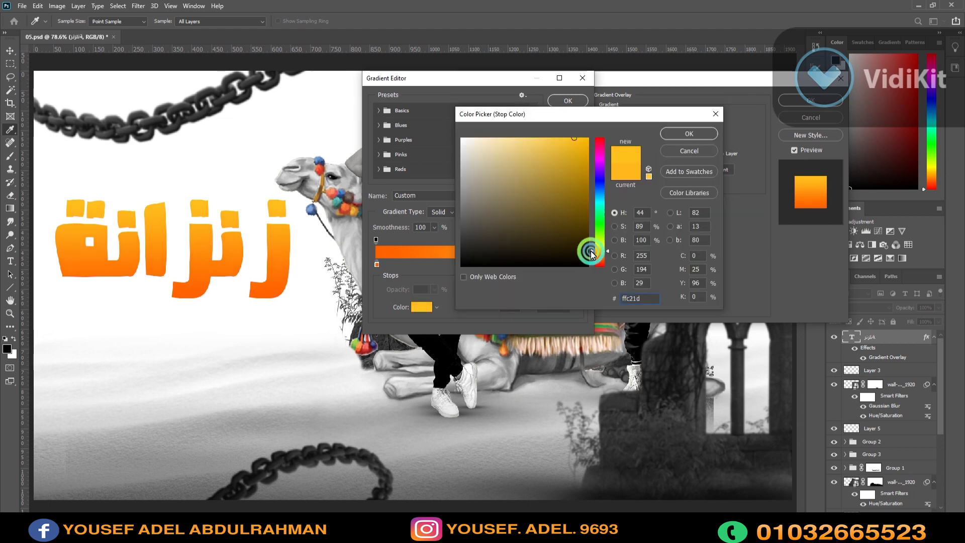
{"action": "left_click", "coordinate": [689, 134]}
{"action": "left_click", "coordinate": [568, 101]}
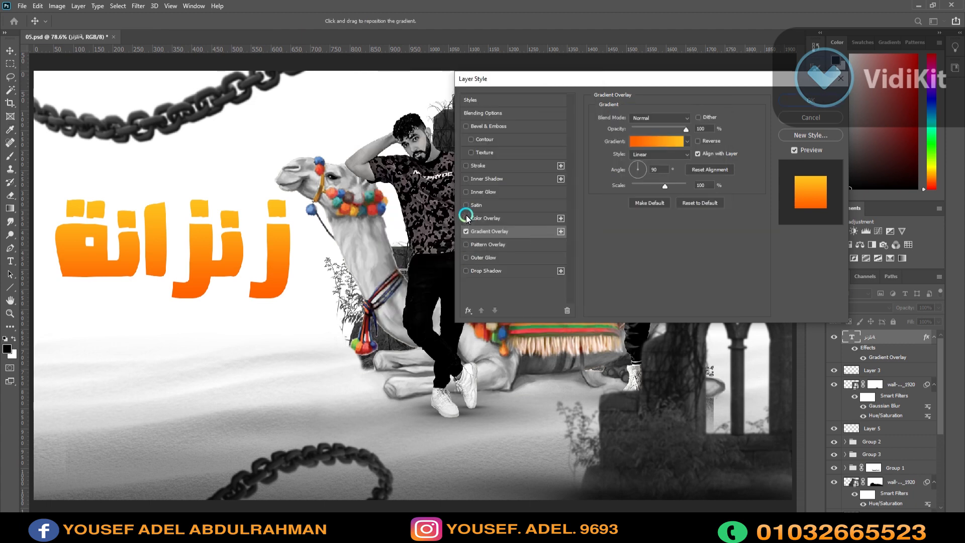
Add an Inner Glow with 29% choke and 51 px size plus an Outer Glow to the title, and apply the layer style
{"action": "left_click", "coordinate": [483, 193]}
{"action": "mouse_move", "coordinate": [632, 216]}
{"action": "left_mouse_down"}
{"action": "mouse_move", "coordinate": [646, 214]}
{"action": "mouse_move", "coordinate": [642, 205]}
{"action": "left_mouse_up"}
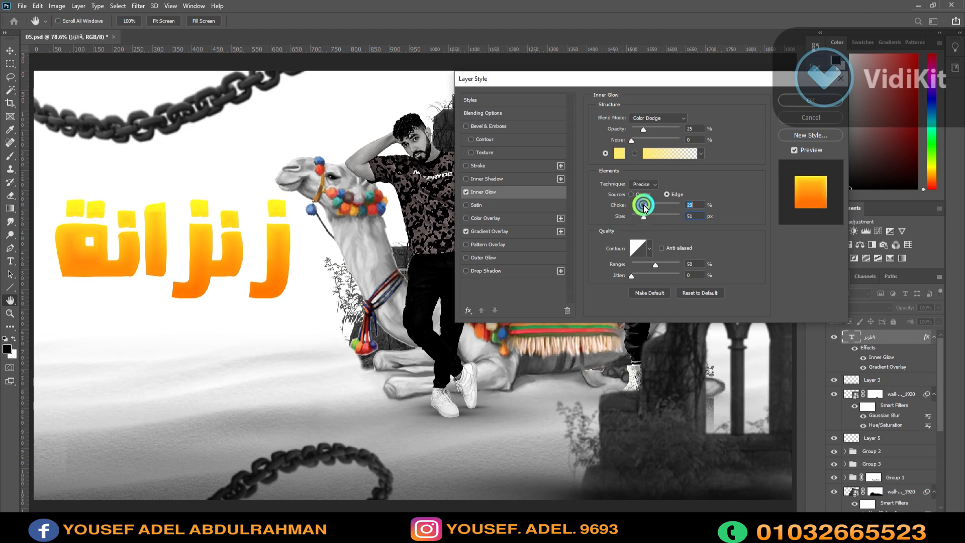
{"action": "left_click", "coordinate": [472, 262]}
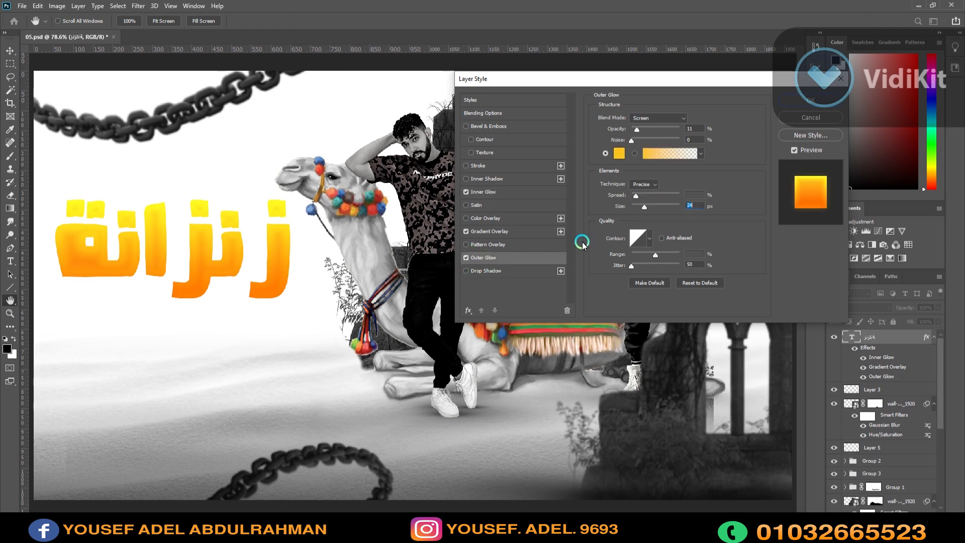
{"action": "left_click_drag", "start_coordinate": [663, 207], "coordinate": [696, 196]}
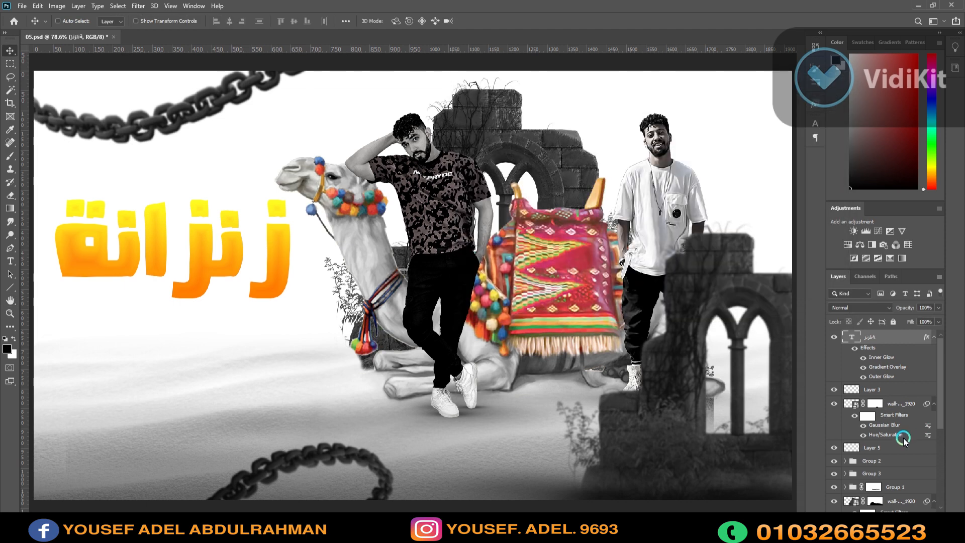
Create a new layer directly beneath the title's text layer and set its blend mode to Screen
{"action": "key", "text": "ctrl+alt+shift+n"}
{"action": "left_click_drag", "start_coordinate": [873, 343], "coordinate": [887, 399]}
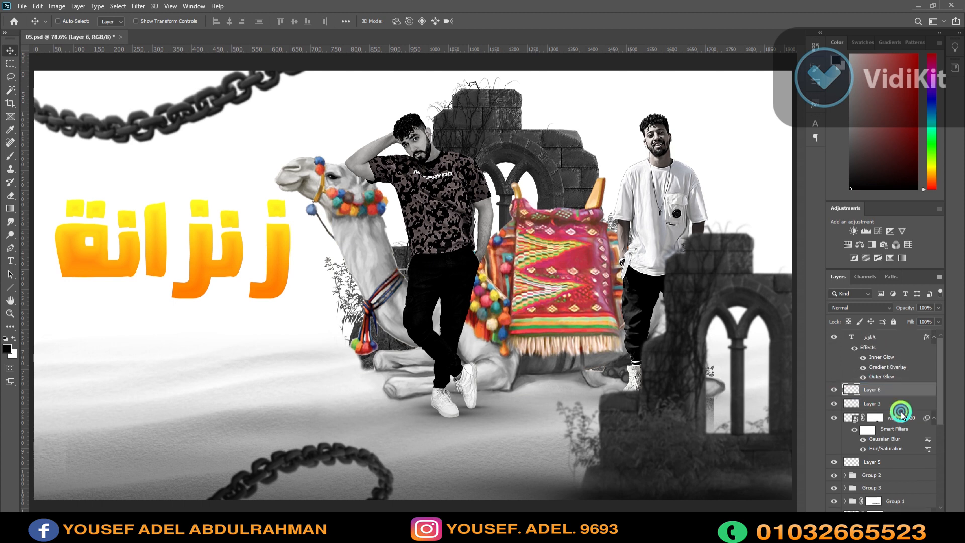
{"action": "left_click", "coordinate": [861, 307]}
{"action": "left_click", "coordinate": [832, 354]}
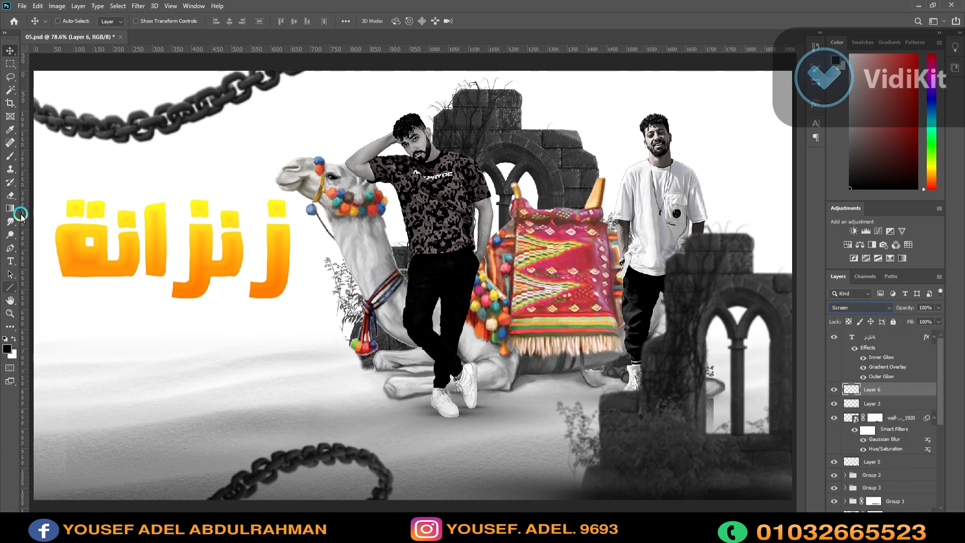
Sample yellow from the title and paint a large glow behind it with a 1000 px brush at full opacity
{"action": "left_click", "coordinate": [10, 159]}
{"action": "left_click", "coordinate": [104, 245], "text": "alt"}
{"action": "left_click", "coordinate": [211, 242], "text": "alt"}
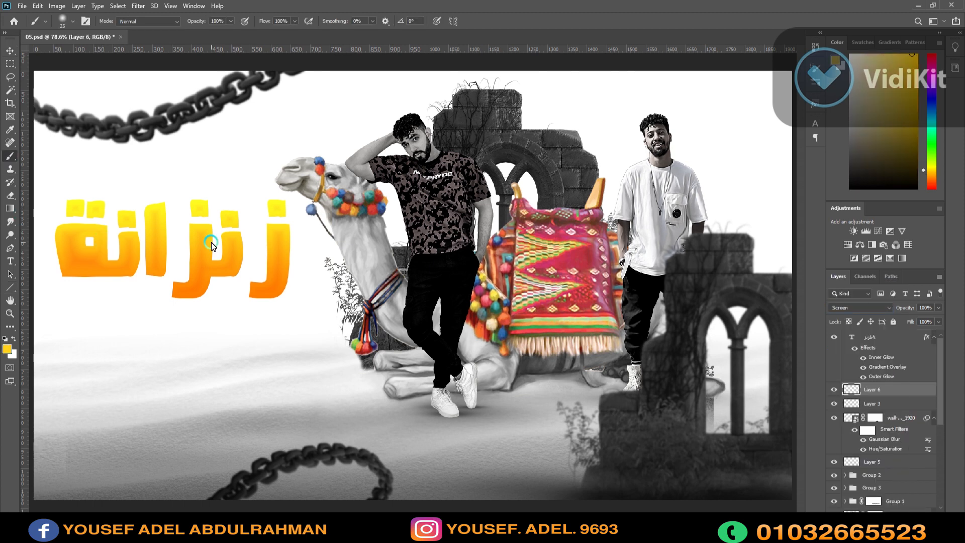
{"action": "key", "text": "bracketright"}
{"action": "key", "text": "bracketright"}
{"action": "key", "text": "bracketright"}
{"action": "key", "text": "bracketright"}
{"action": "key", "text": "bracketright"}
{"action": "key", "text": "bracketright"}
{"action": "key", "text": "bracketright"}
{"action": "key", "text": "bracketright"}
{"action": "key", "text": "bracketright"}
{"action": "key", "text": "bracketright"}
{"action": "key", "text": "bracketright"}
{"action": "key", "text": "bracketright"}
{"action": "key", "text": "bracketright"}
{"action": "key", "text": "bracketright"}
{"action": "key", "text": "bracketright"}
{"action": "key", "text": "bracketright"}
{"action": "key", "text": "bracketright"}
{"action": "key", "text": "bracketright"}
{"action": "key", "text": "bracketright"}
{"action": "key", "text": "bracketright"}
{"action": "key", "text": "bracketright"}
{"action": "key", "text": "bracketright"}
{"action": "key", "text": "bracketright"}
{"action": "key", "text": "bracketright"}
{"action": "key", "text": "bracketright"}
{"action": "key", "text": "bracketright"}
{"action": "key", "text": "bracketright"}
{"action": "left_click", "coordinate": [173, 250]}
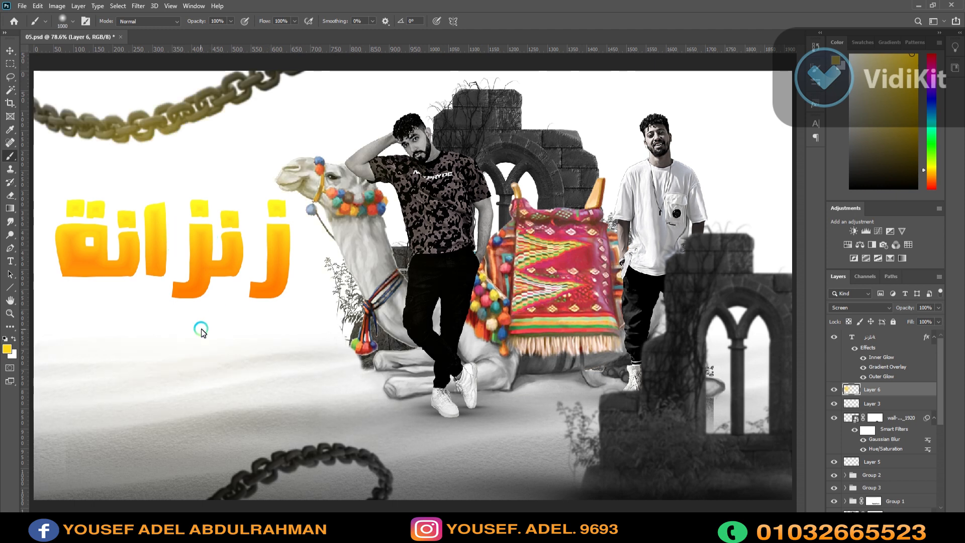
Replace the strong yellow dab on the sand with a fainter one below the title, using an 800 px brush at 47% opacity
{"action": "left_click", "coordinate": [278, 418]}
{"action": "key", "text": "ctrl+z"}
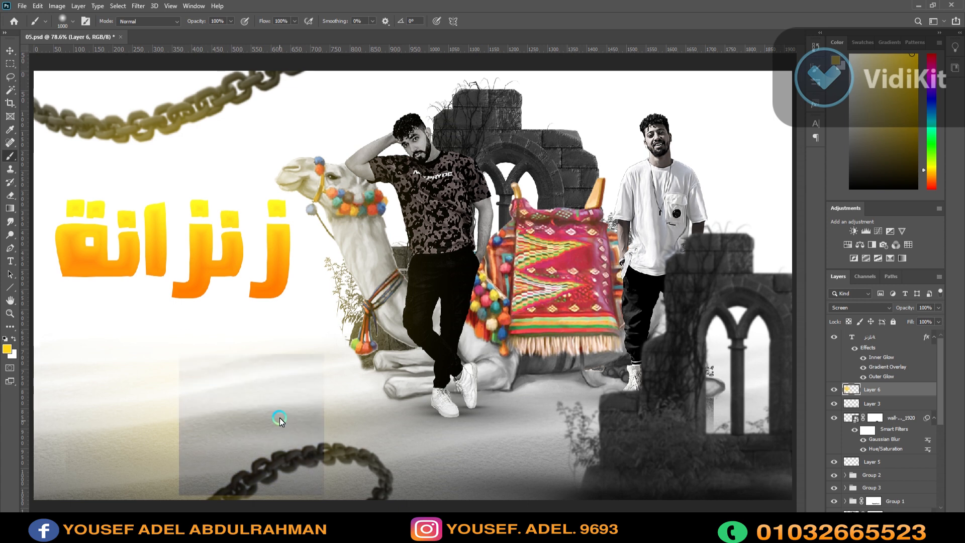
{"action": "left_click_drag", "start_coordinate": [200, 23], "coordinate": [173, 17]}
{"action": "key", "text": "bracketleft"}
{"action": "key", "text": "bracketleft"}
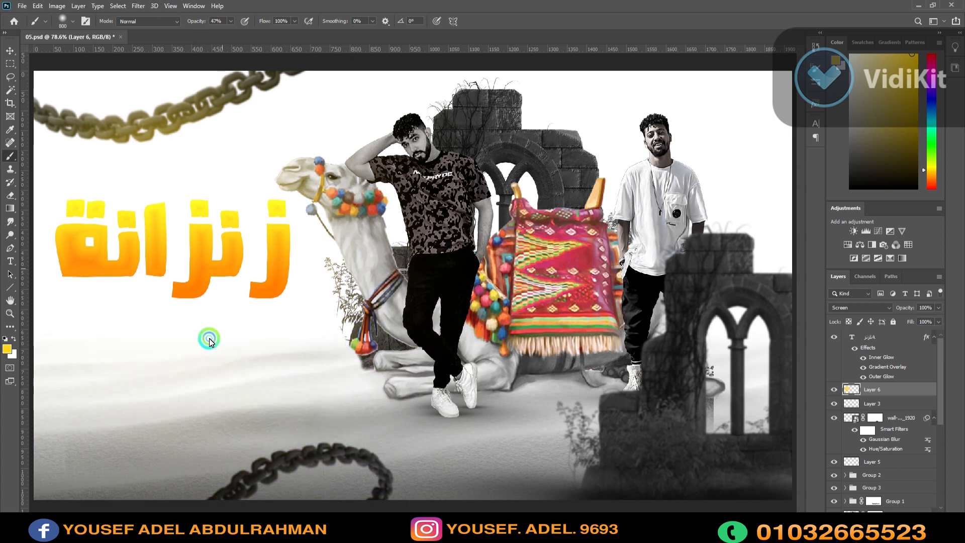
{"action": "left_click", "coordinate": [209, 339]}
Brush a faint yellow tint up the patterned-shirt man's side nearest the camel's neck with a smaller brush at 12% opacity
{"action": "key", "text": "bracketleft"}
{"action": "key", "text": "bracketleft"}
{"action": "key", "text": "bracketleft"}
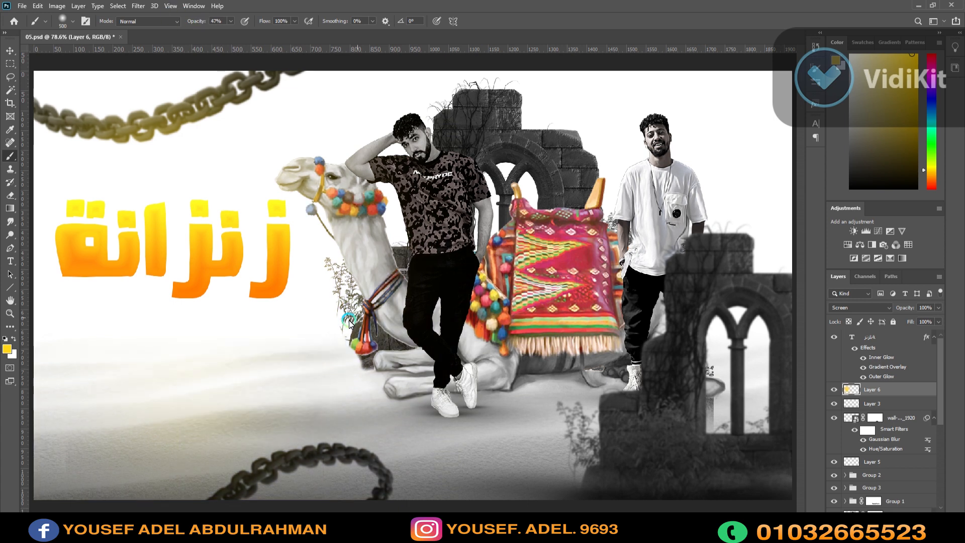
{"action": "key", "text": "bracketleft"}
{"action": "key", "text": "bracketleft"}
{"action": "key", "text": "bracketleft"}
{"action": "key", "text": "bracketleft"}
{"action": "key", "text": "bracketleft"}
{"action": "left_click_drag", "start_coordinate": [202, 22], "coordinate": [186, 24]}
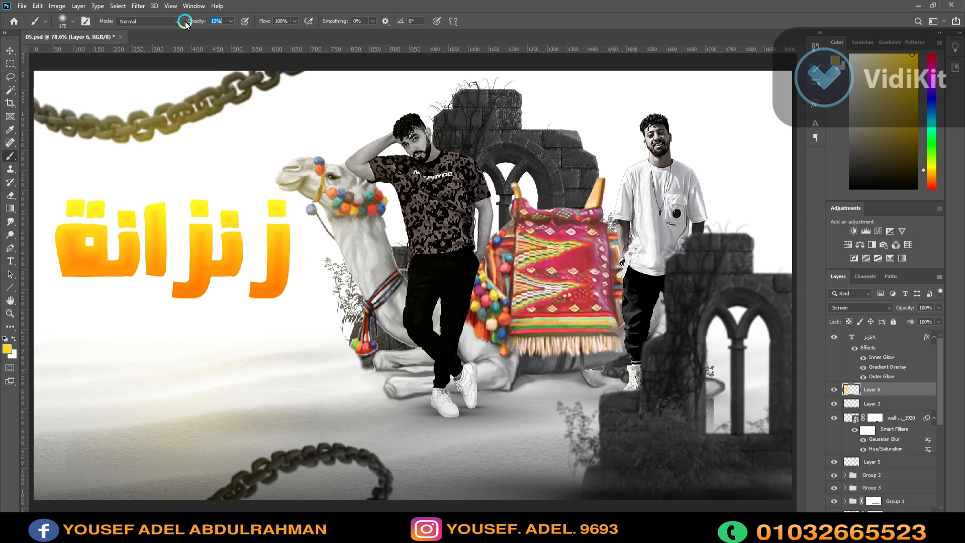
{"action": "mouse_move", "coordinate": [391, 348]}
{"action": "left_mouse_down"}
{"action": "mouse_move", "coordinate": [375, 247]}
{"action": "mouse_move", "coordinate": [408, 100]}
{"action": "left_mouse_up"}
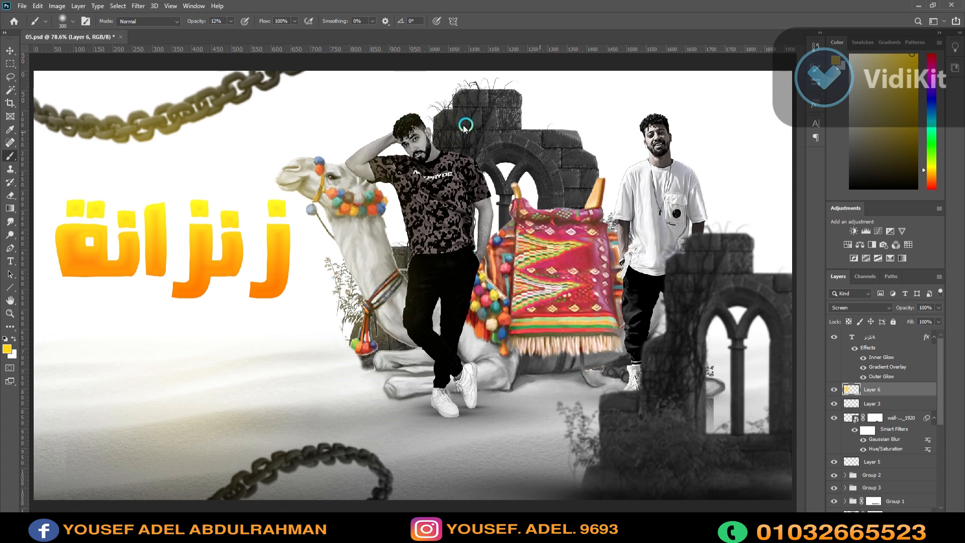
Enlarge the brush to 500 px and shift the foreground colour's hue to orange
{"action": "key", "text": "bracketright"}
{"action": "key", "text": "bracketright"}
{"action": "key", "text": "bracketright"}
{"action": "key", "text": "bracketright"}
{"action": "key", "text": "bracketright"}
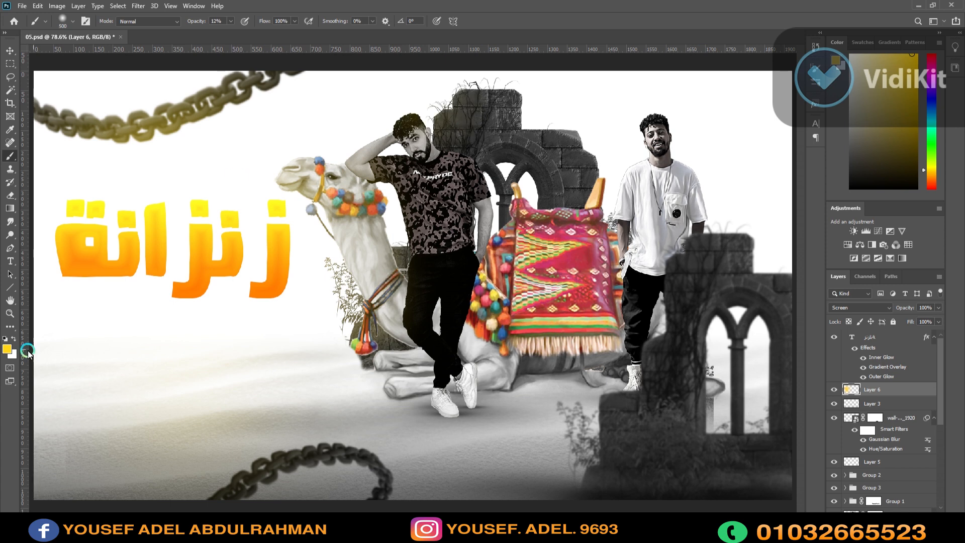
{"action": "left_click", "coordinate": [928, 175]}
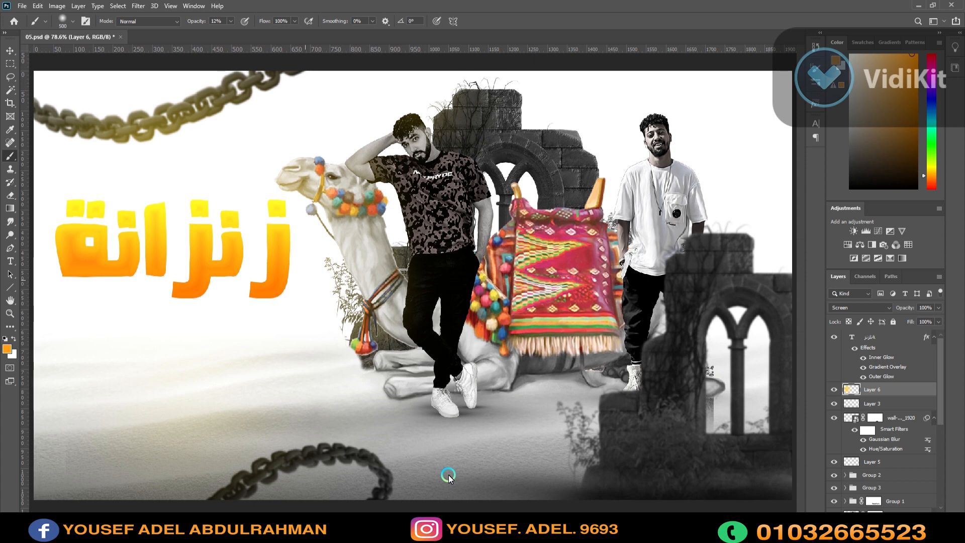
Stretch the dark foreground shading on Layer 3 upward over the sand with Free Transform
{"action": "key", "text": "v"}
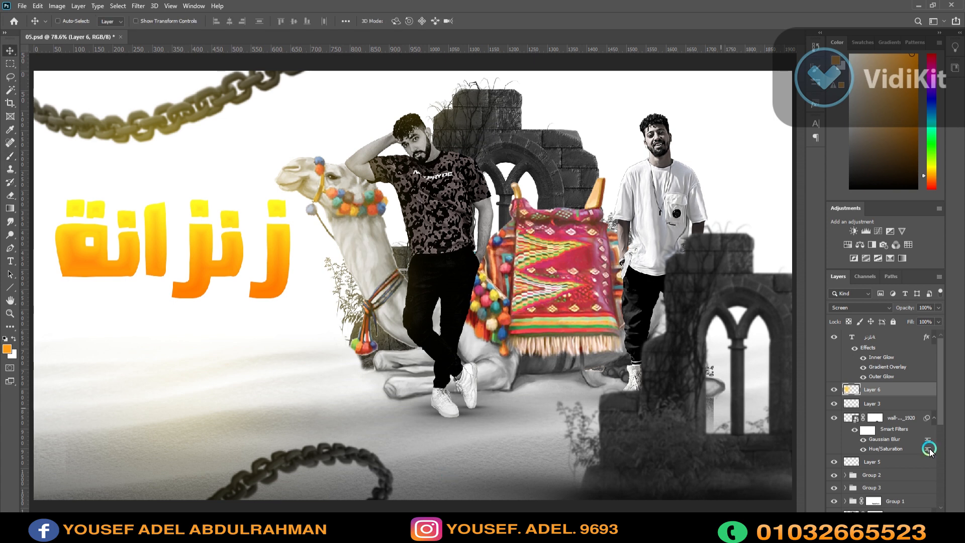
{"action": "left_click", "coordinate": [871, 406]}
{"action": "key", "text": "ctrl+t"}
{"action": "left_click_drag", "start_coordinate": [413, 388], "coordinate": [416, 357]}
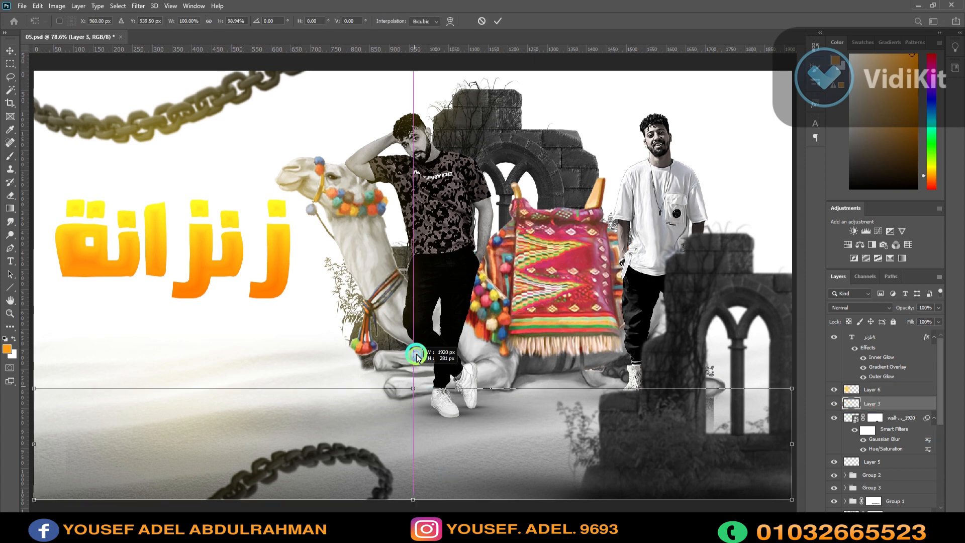
{"action": "key", "text": "Return"}
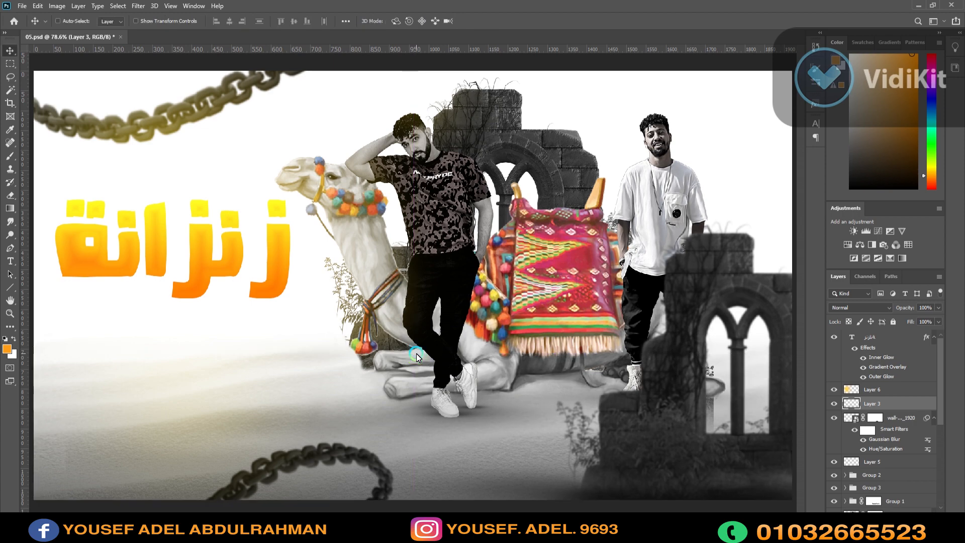
Add a new layer above the title and stamp all visible layers of the poster into it
{"action": "key", "text": "ctrl+minus"}
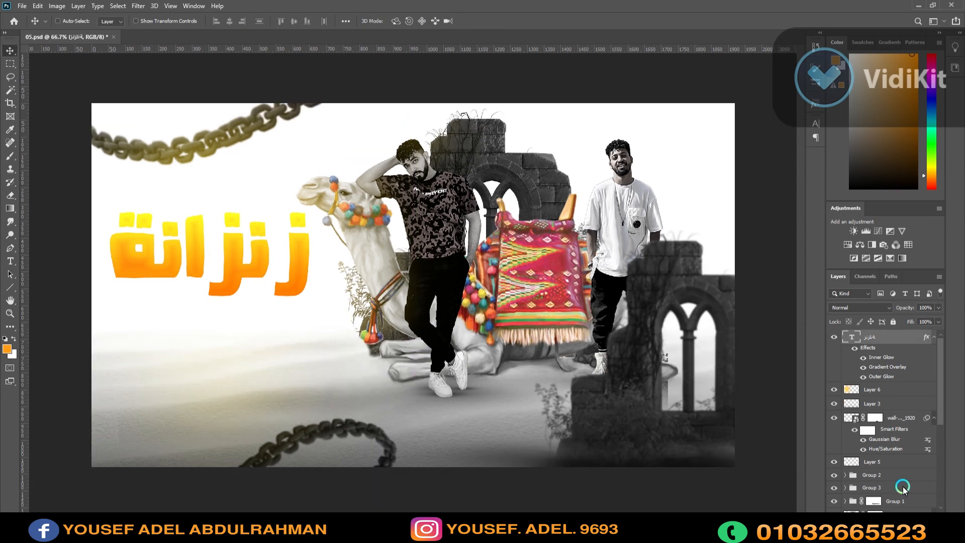
{"action": "left_click", "coordinate": [913, 512]}
{"action": "key", "text": "ctrl"}
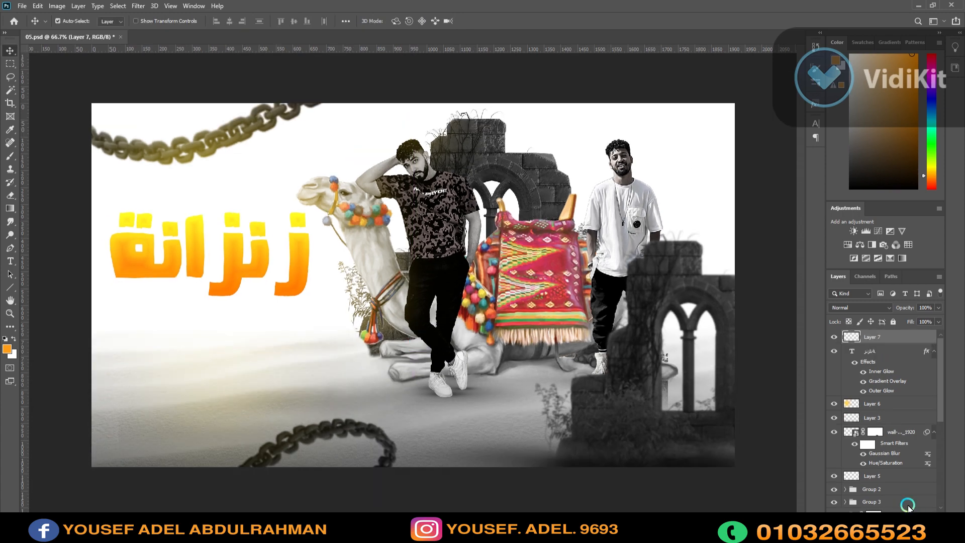
{"action": "key", "text": "ctrl+shift+alt+e"}
Open the Camera Raw filter on the merged layer and set Temperature +1, Tint +7, Whites about +20 and Blacks -7
{"action": "left_click", "coordinate": [138, 5]}
{"action": "left_click", "coordinate": [155, 67]}
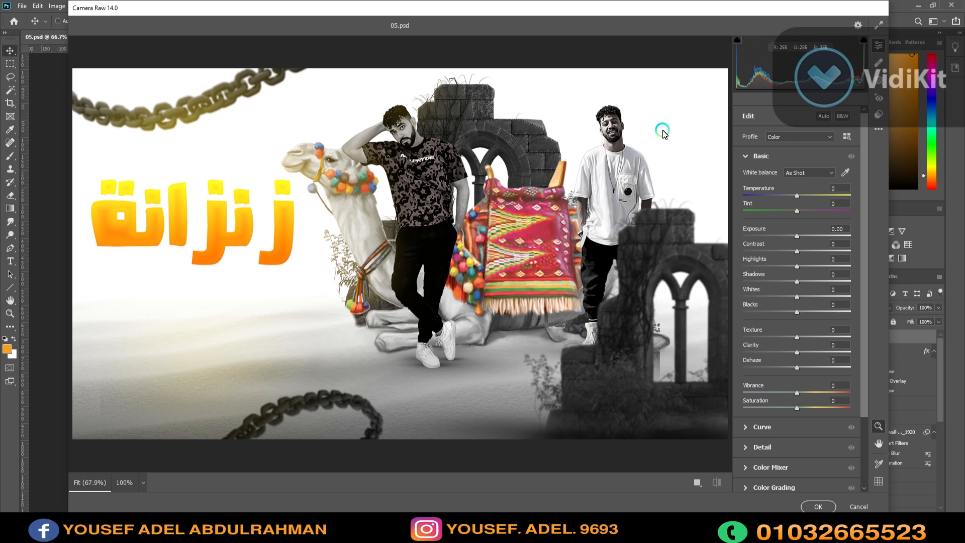
{"action": "left_click_drag", "start_coordinate": [796, 296], "coordinate": [807, 296]}
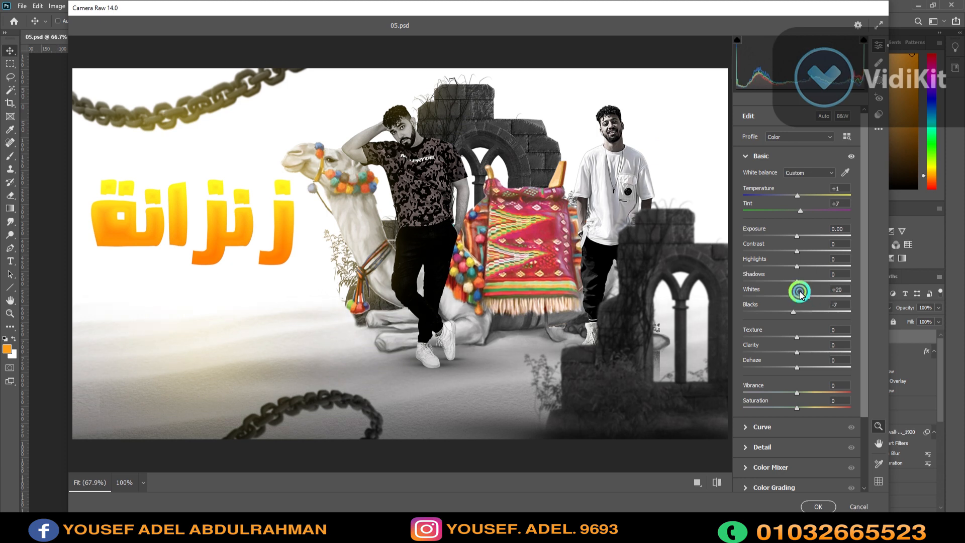